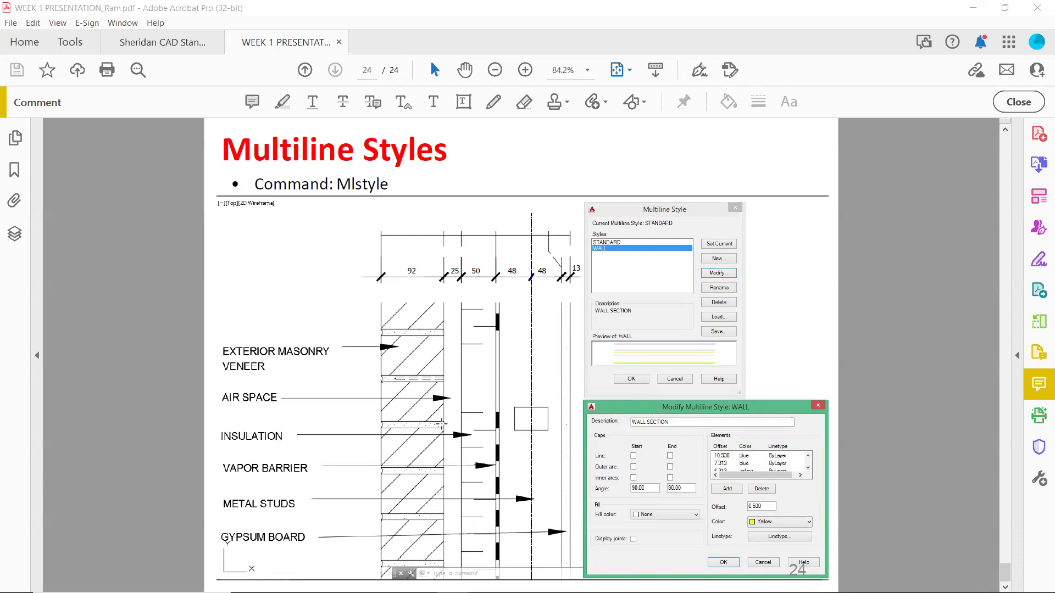
Switch to AutoCAD and create a new multiline style named Exterior_Wall, based on STANDARD.
{"action": "key", "text": "alt+Tab"}
{"action": "key", "text": "alt+Tab"}
{"action": "key", "text": "alt+Tab"}
{"action": "key", "text": "alt+Tab"}
{"action": "key", "text": "alt+Tab"}
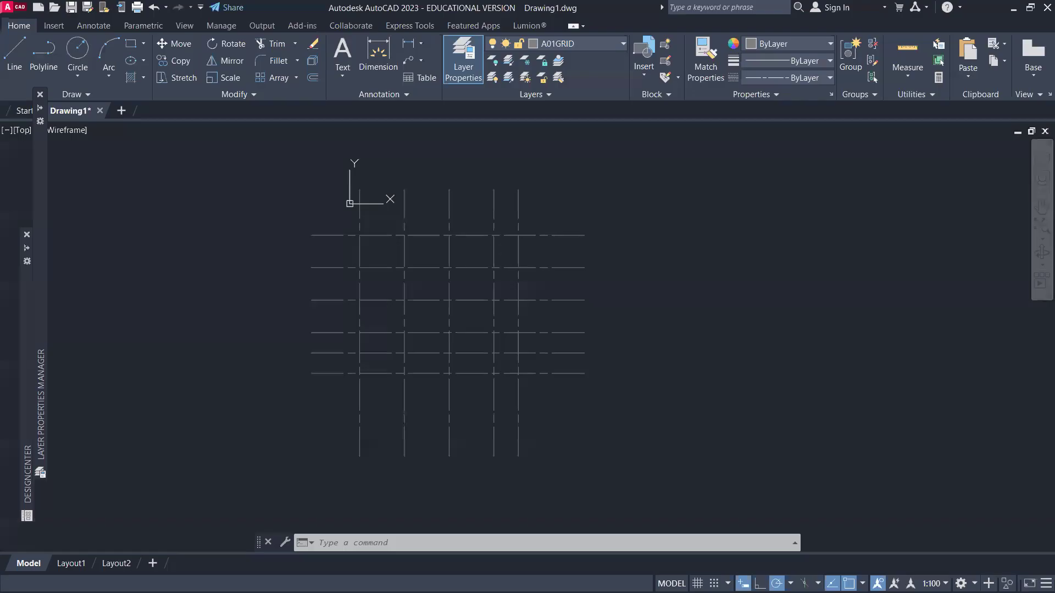
{"action": "type", "text": "ML"}
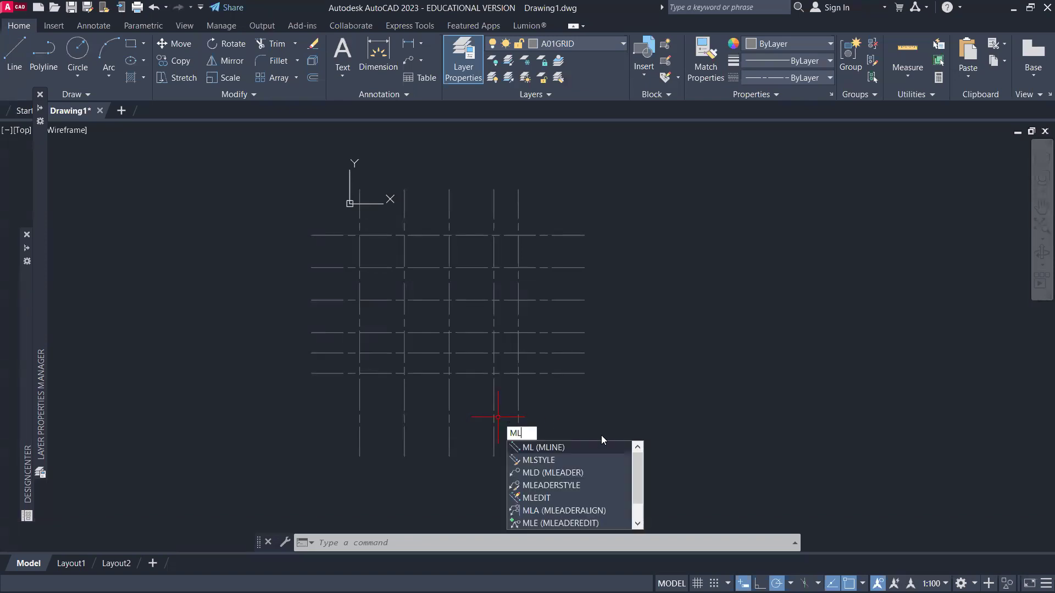
{"action": "left_click", "coordinate": [583, 460]}
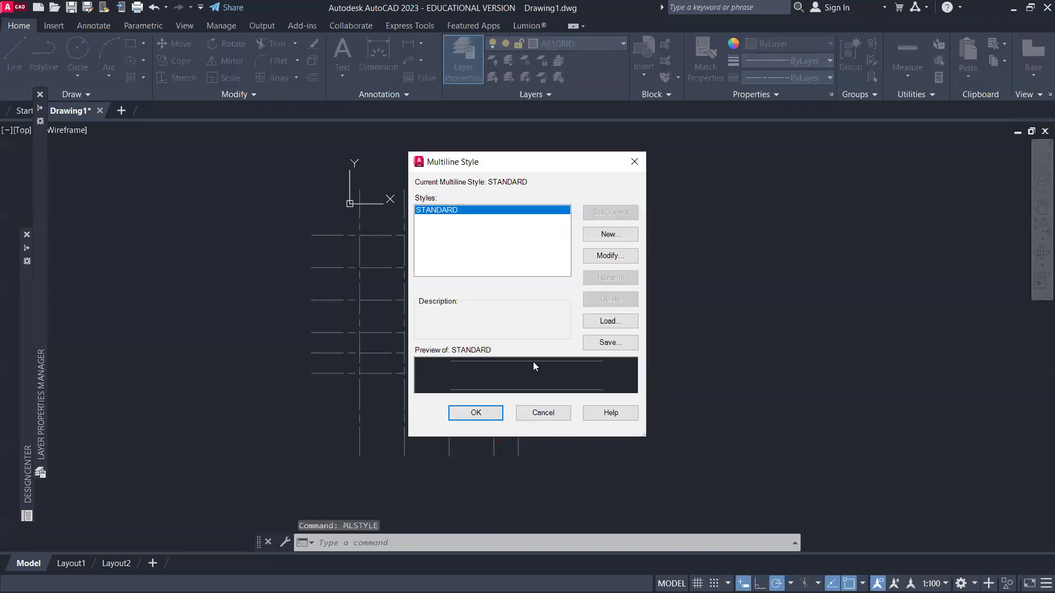
{"action": "left_click", "coordinate": [605, 236]}
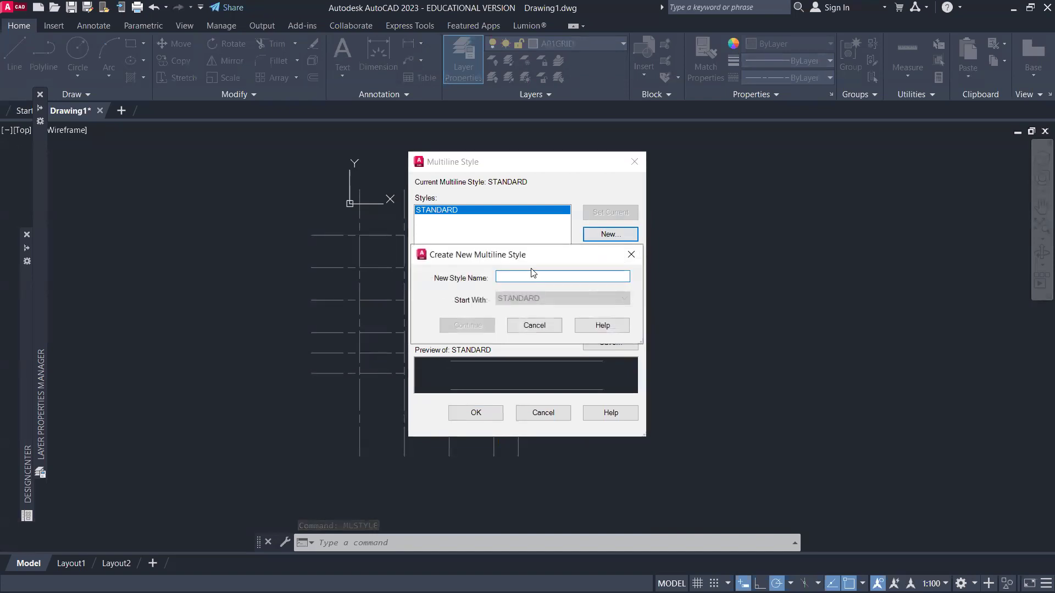
{"action": "type", "text": "Exterior_Wall"}
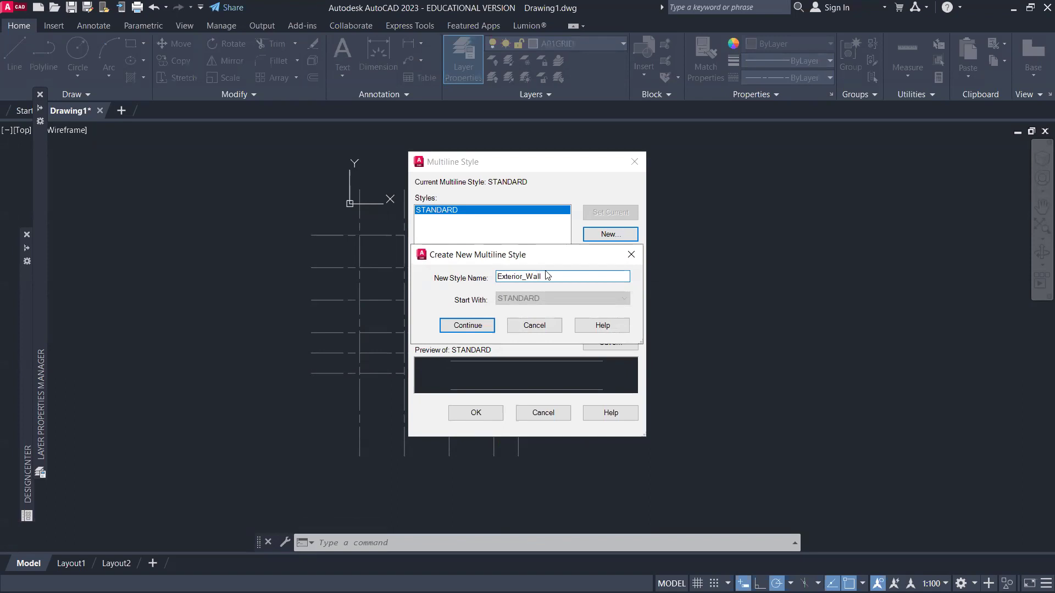
{"action": "left_click", "coordinate": [481, 325]}
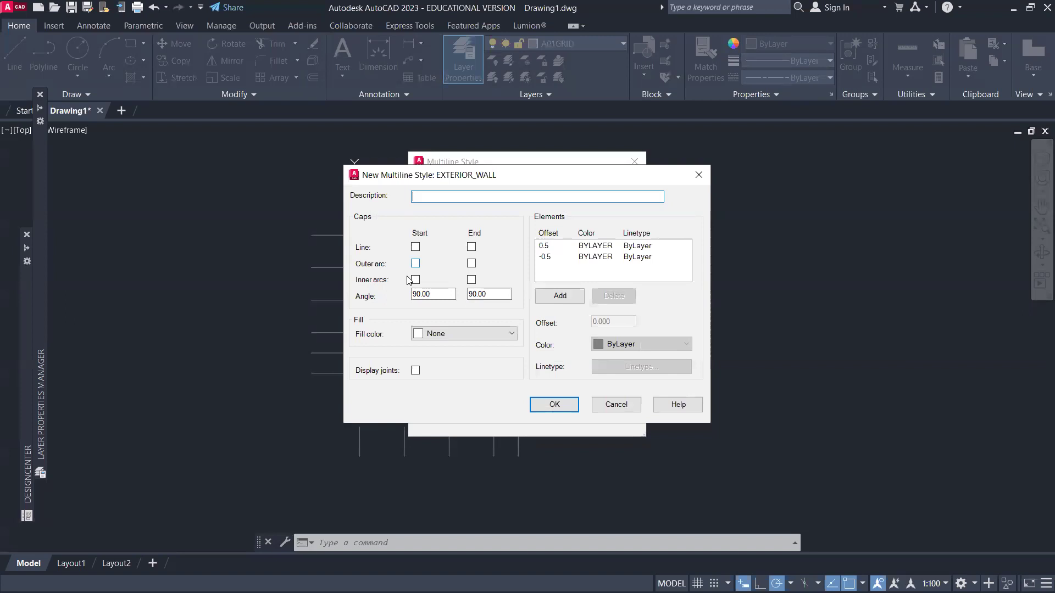
Set the offset of the -0.5 element in the Exterior_Wall style to -61.
{"action": "left_click", "coordinate": [552, 261]}
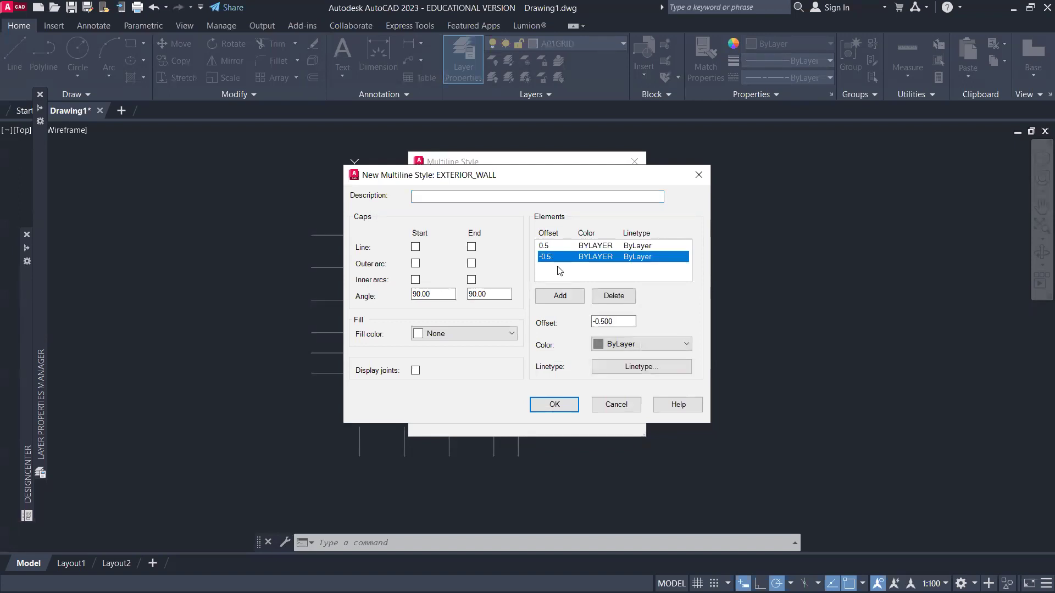
{"action": "left_click", "coordinate": [634, 325]}
{"action": "left_click_drag", "start_coordinate": [634, 326], "coordinate": [540, 321]}
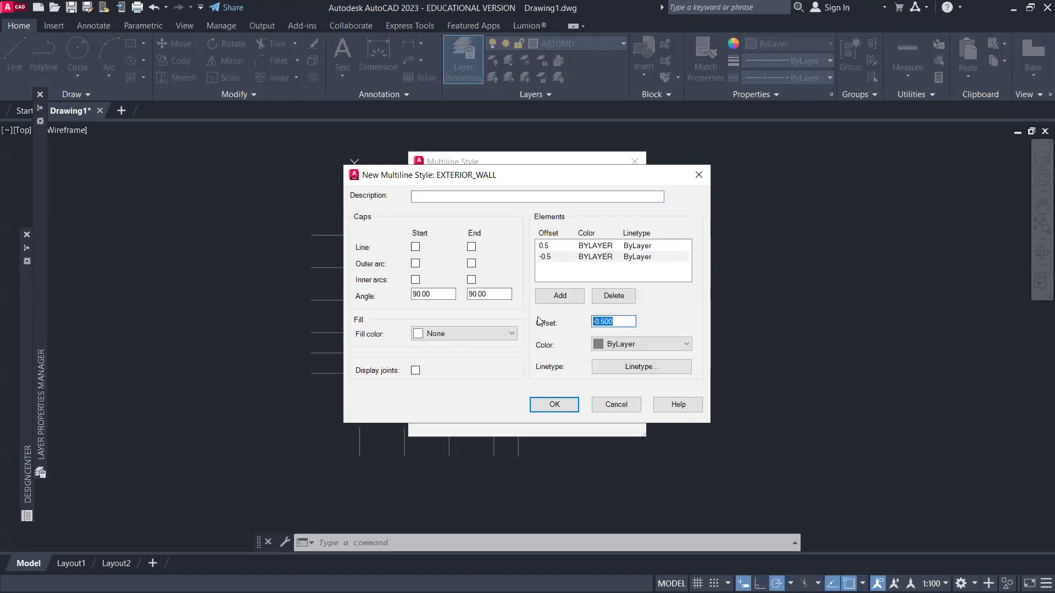
{"action": "type", "text": "-61"}
Check the wall section dimensions in the Acrobat PDF, and set the 0.5 element's offset to -48 back in AutoCAD.
{"action": "key", "text": "alt+Tab"}
{"action": "key", "text": "alt+Tab"}
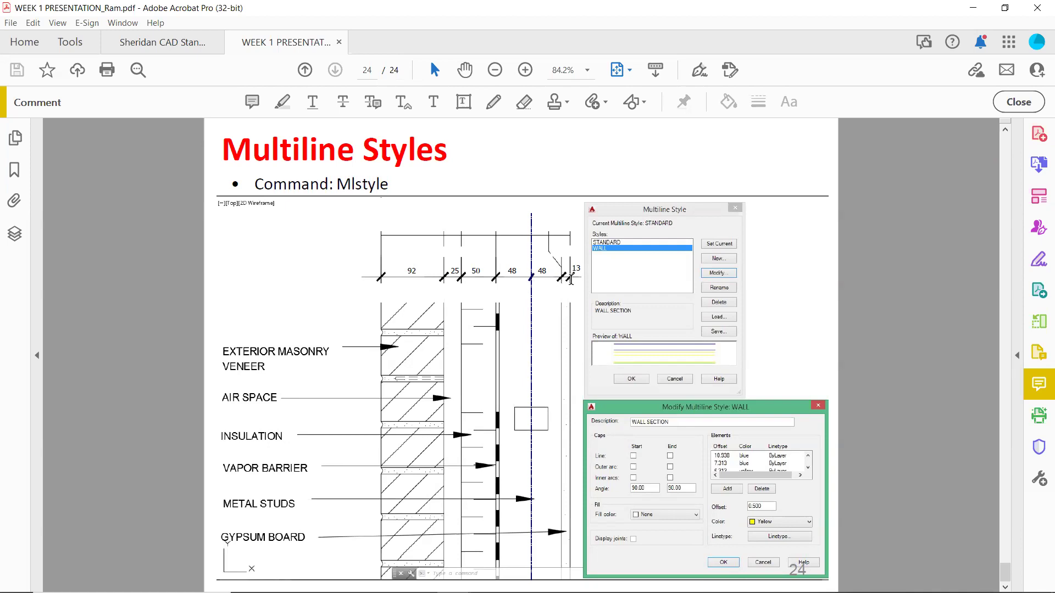
{"action": "key", "text": "alt+Tab"}
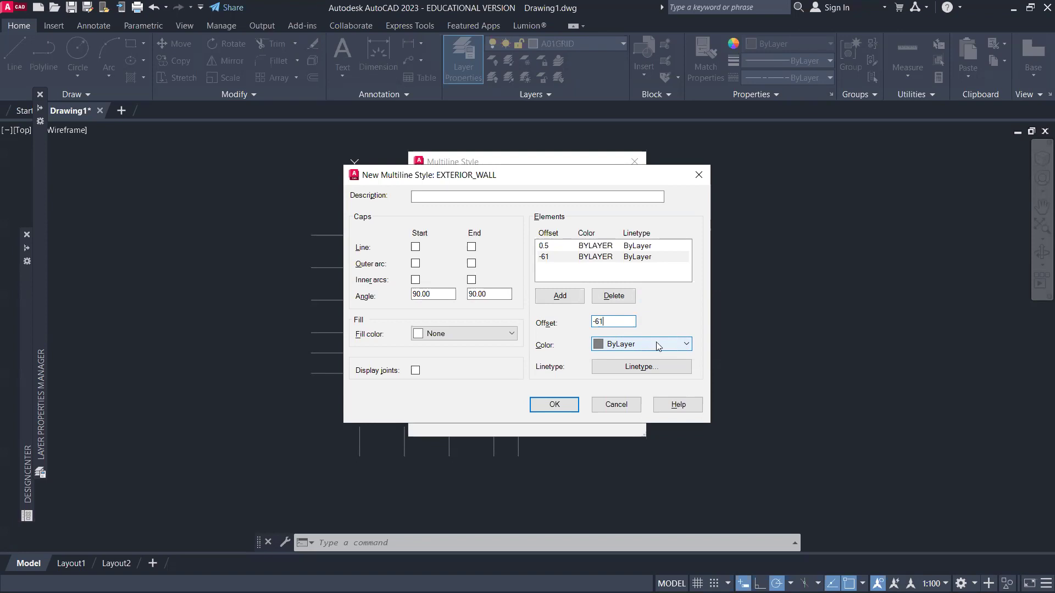
{"action": "left_click", "coordinate": [570, 246]}
{"action": "double_click", "coordinate": [595, 325]}
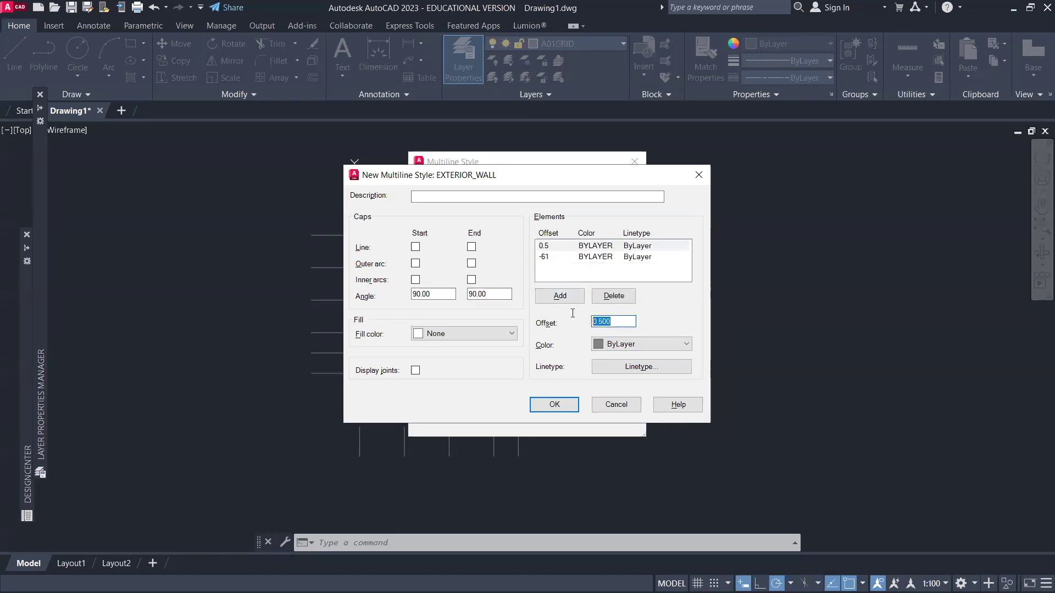
{"action": "type", "text": "-48"}
Consult the PDF wall section again, and add a green element at offset 48 to the multiline style in AutoCAD.
{"action": "key", "text": "alt+Tab"}
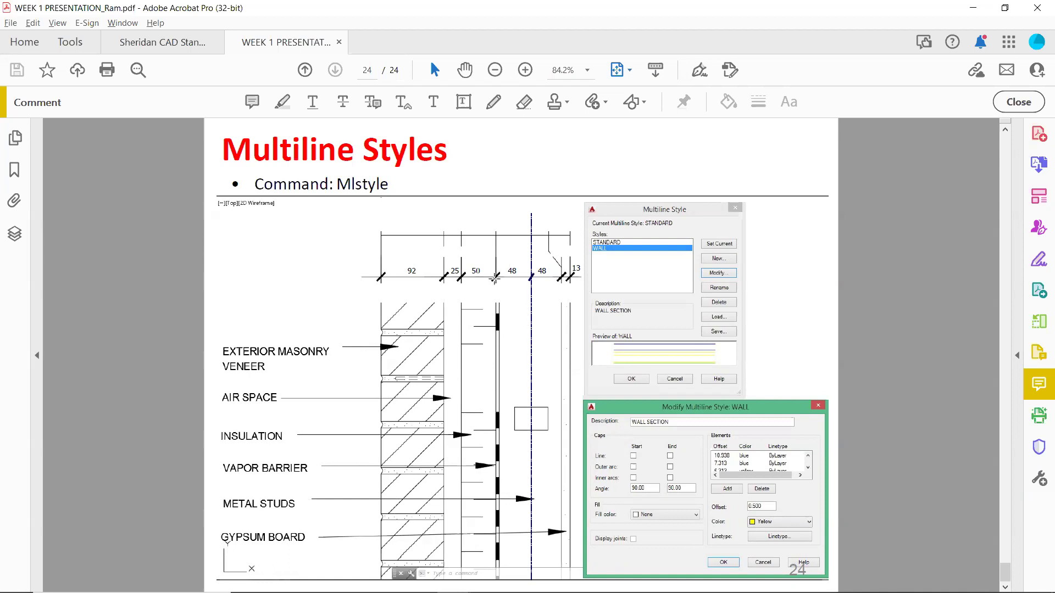
{"action": "key", "text": "alt+Tab"}
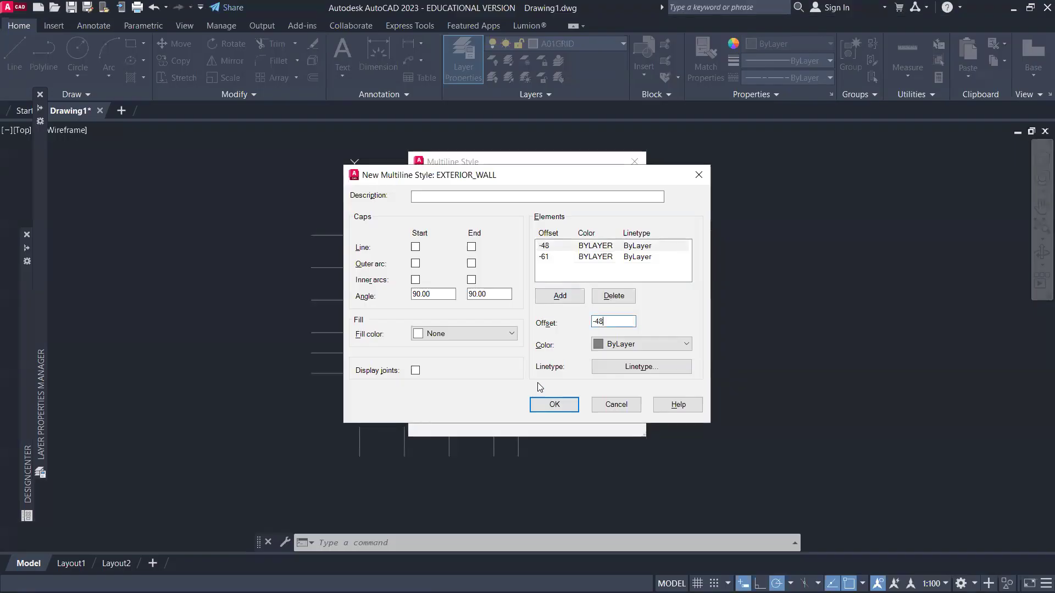
{"action": "left_click", "coordinate": [560, 298]}
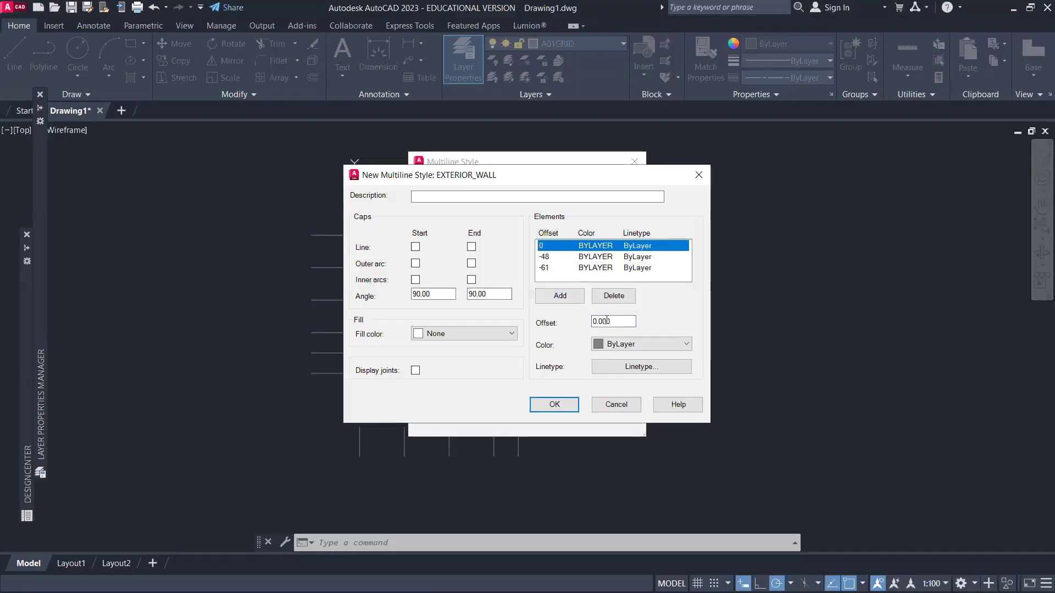
{"action": "left_click_drag", "start_coordinate": [631, 322], "coordinate": [542, 324]}
{"action": "type", "text": "48"}
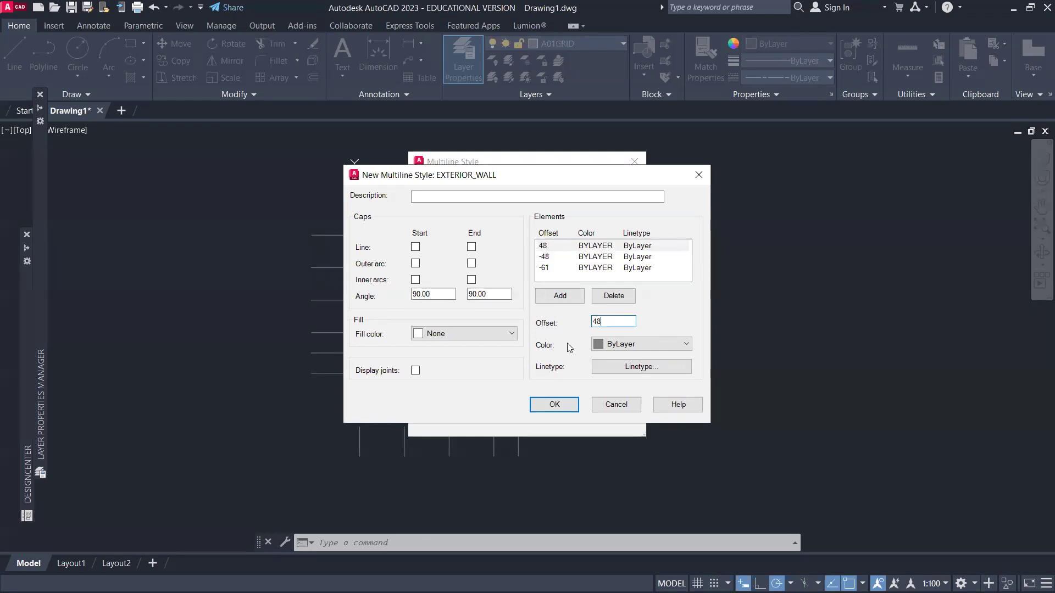
{"action": "left_click", "coordinate": [660, 340]}
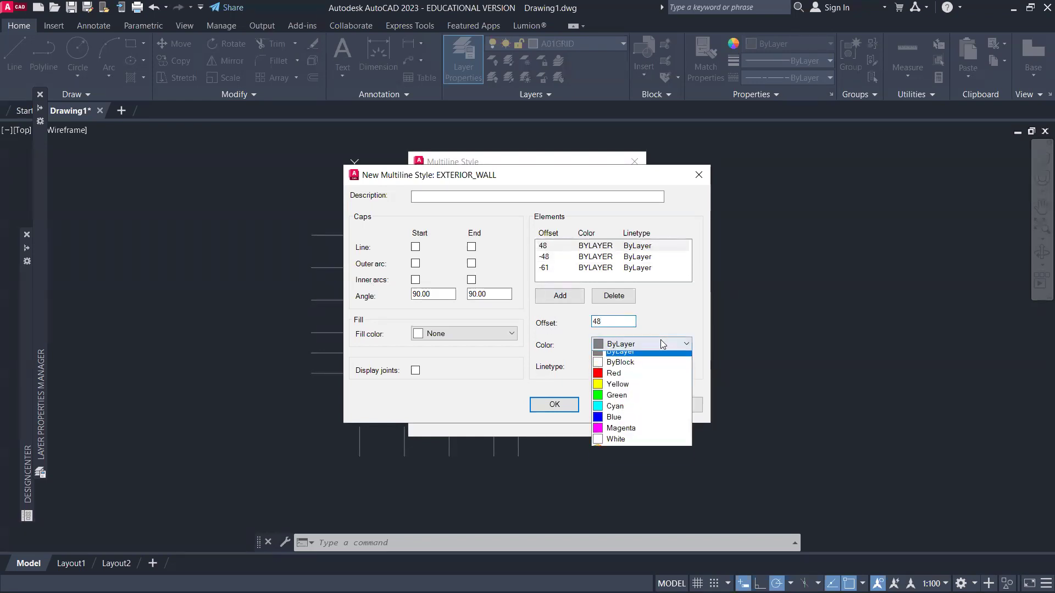
{"action": "left_click", "coordinate": [628, 402]}
Set the color of the element at offset -48 to green.
{"action": "left_click", "coordinate": [592, 256]}
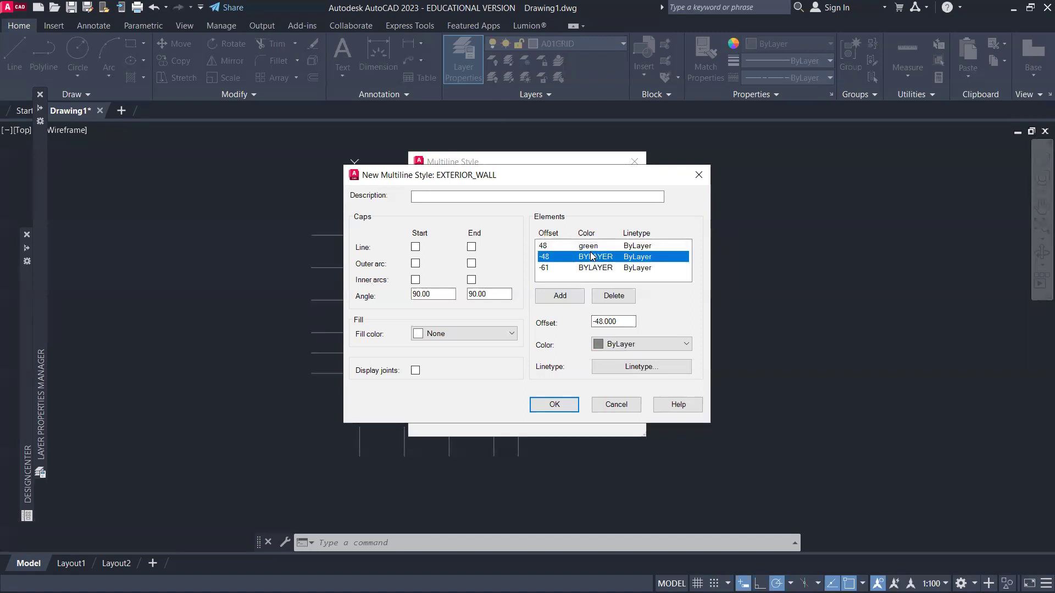
{"action": "left_click", "coordinate": [629, 347]}
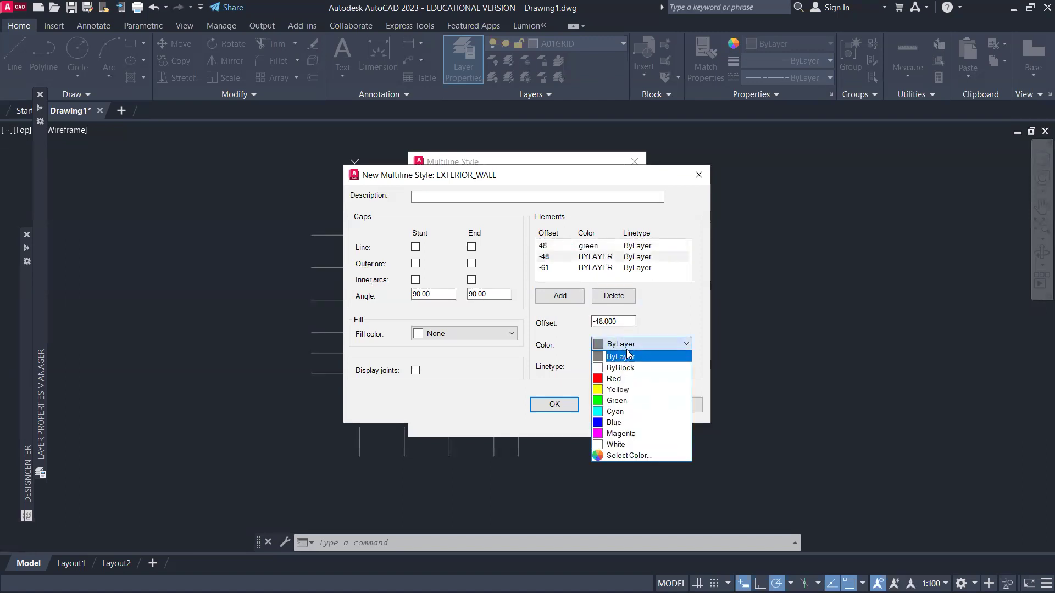
{"action": "left_click", "coordinate": [621, 395]}
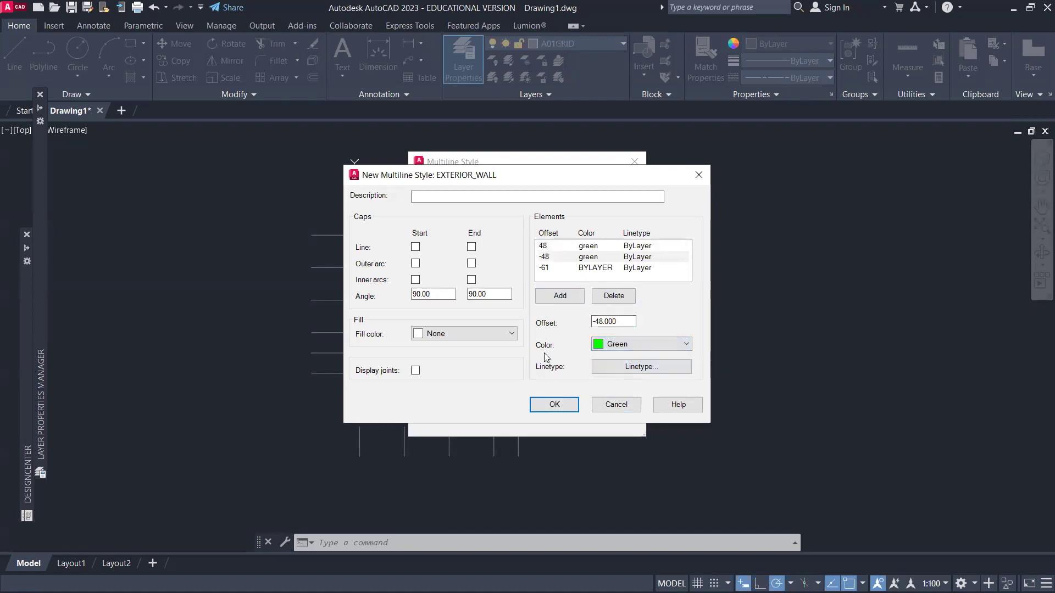
Add a green element at offset 98, checking the offset against the wall section in the PDF.
{"action": "left_click", "coordinate": [559, 298]}
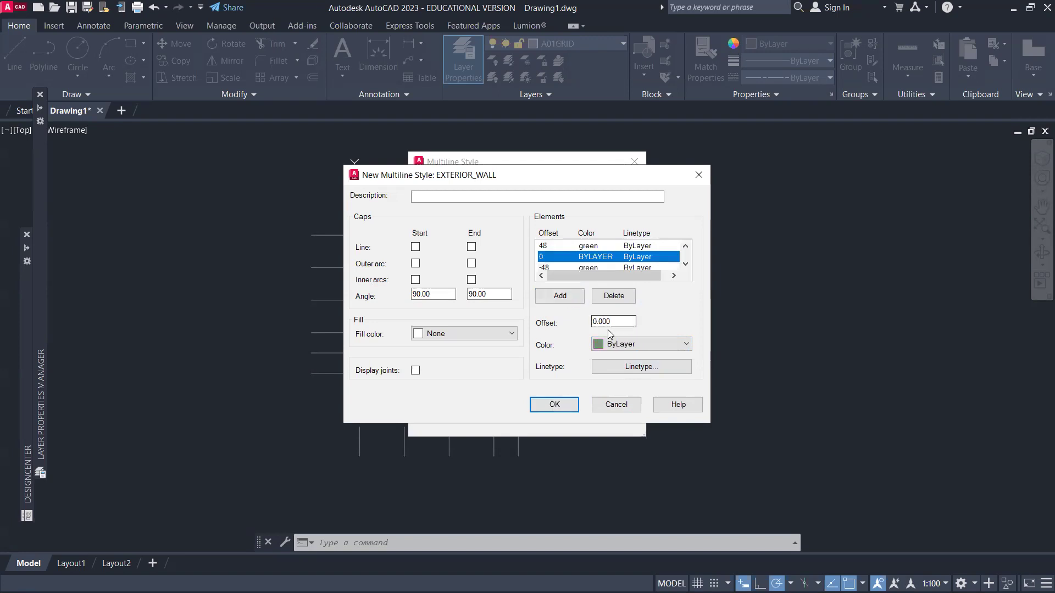
{"action": "left_click_drag", "start_coordinate": [632, 321], "coordinate": [576, 323]}
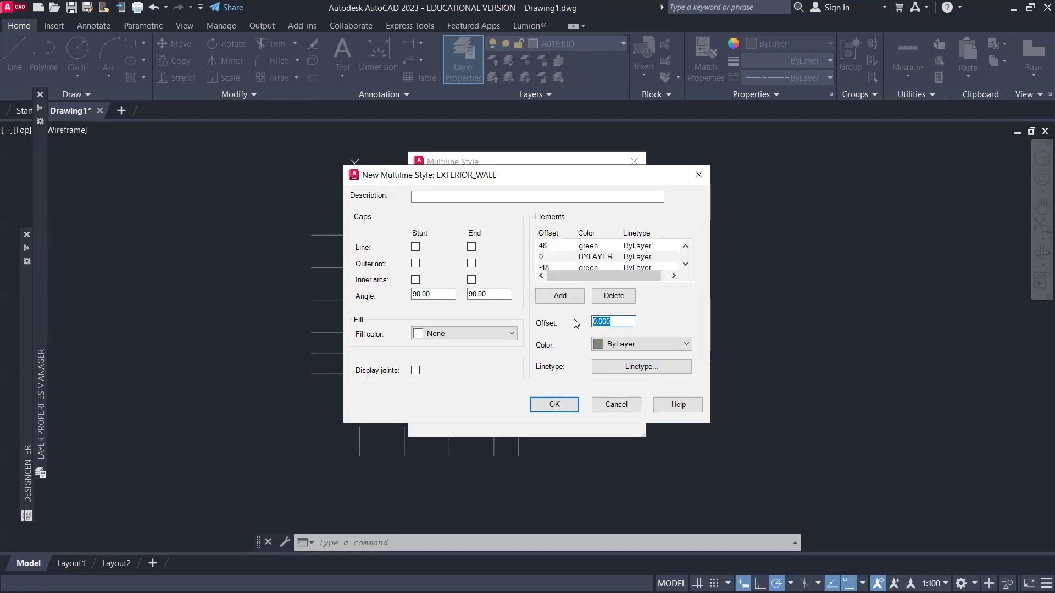
{"action": "type", "text": "98"}
{"action": "key", "text": "alt+Tab"}
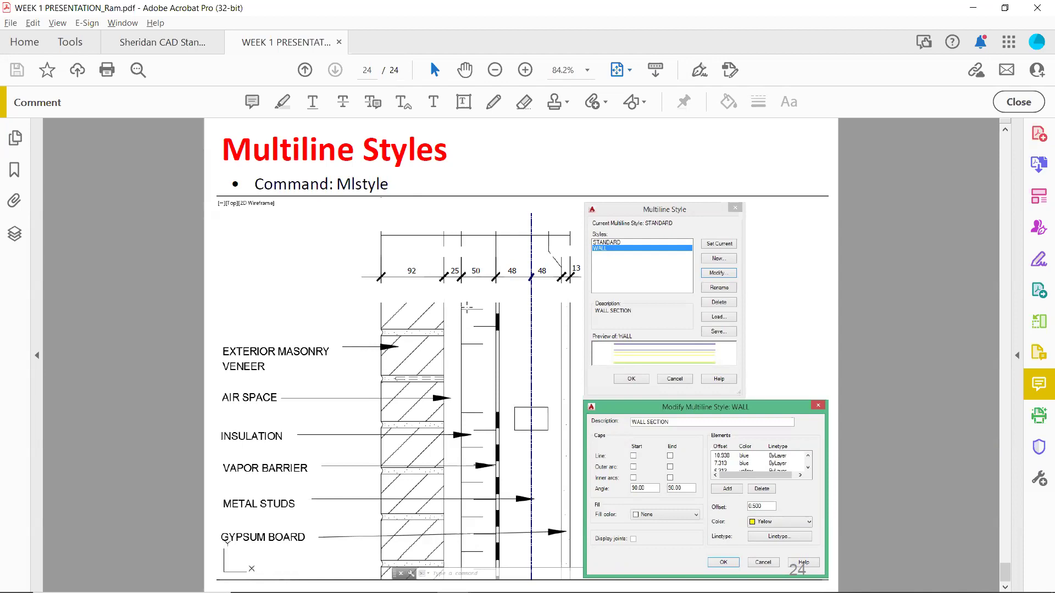
{"action": "key", "text": "alt+Tab"}
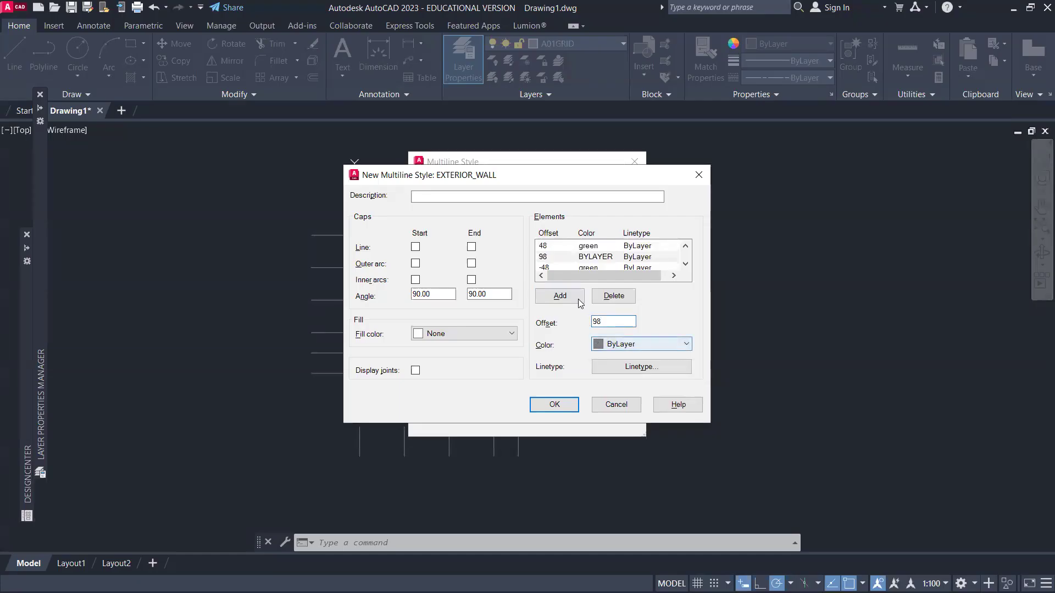
{"action": "left_click", "coordinate": [615, 327]}
{"action": "key", "text": "Tab"}
{"action": "left_click", "coordinate": [625, 344]}
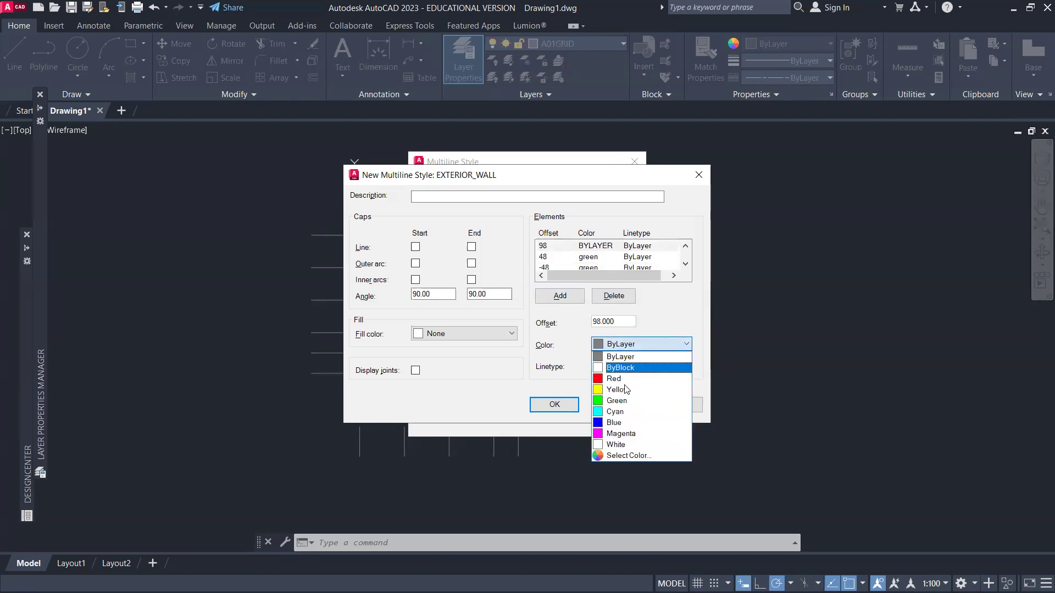
{"action": "left_click", "coordinate": [623, 401]}
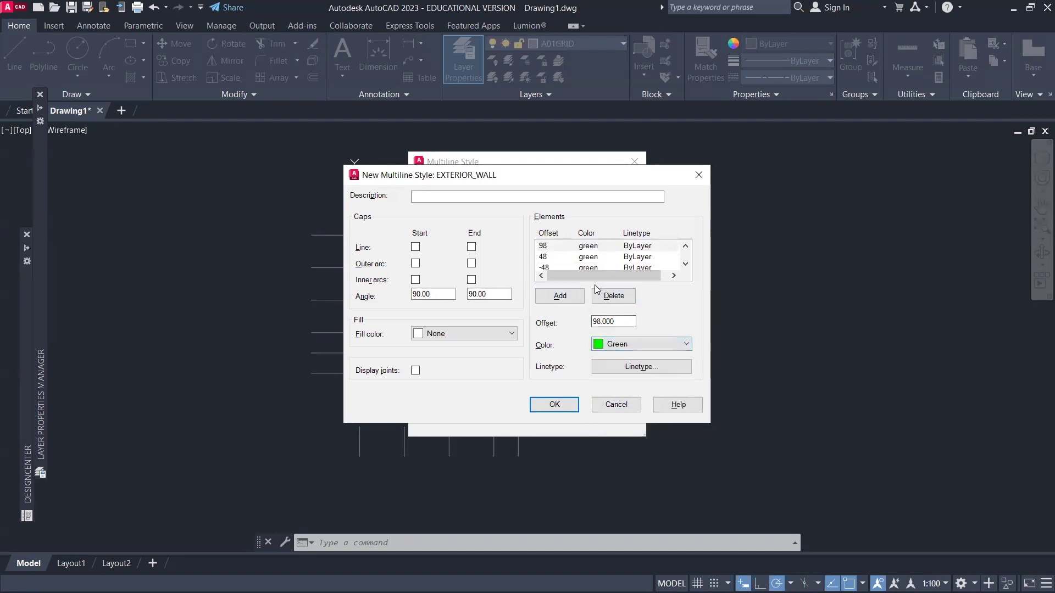
Add another element to the multiline style at offset 123 and color it green.
{"action": "left_click", "coordinate": [568, 298]}
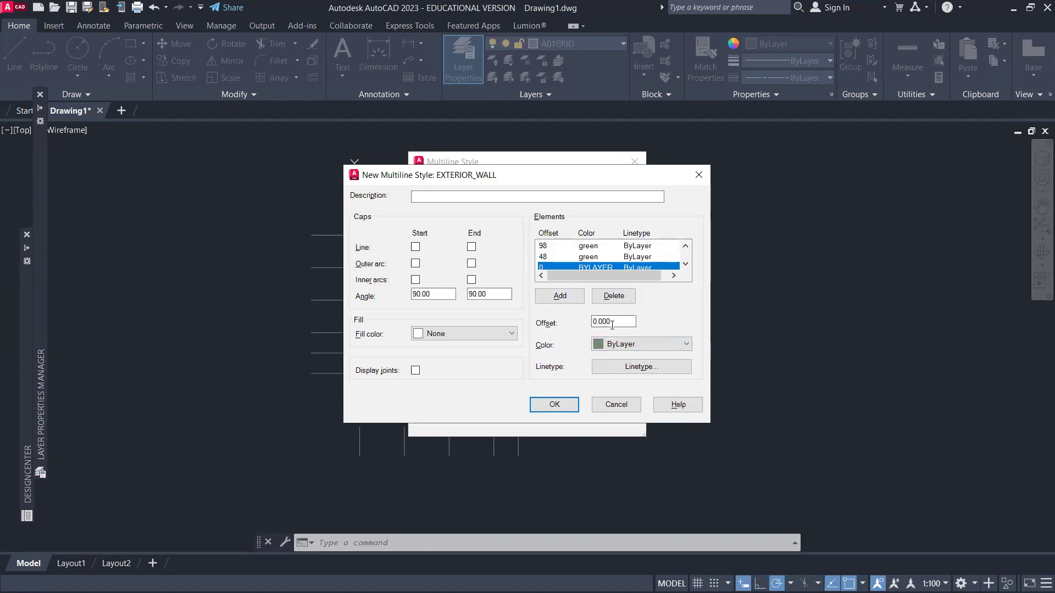
{"action": "left_click", "coordinate": [634, 321]}
{"action": "left_click_drag", "start_coordinate": [624, 322], "coordinate": [573, 321]}
{"action": "type", "text": "123"}
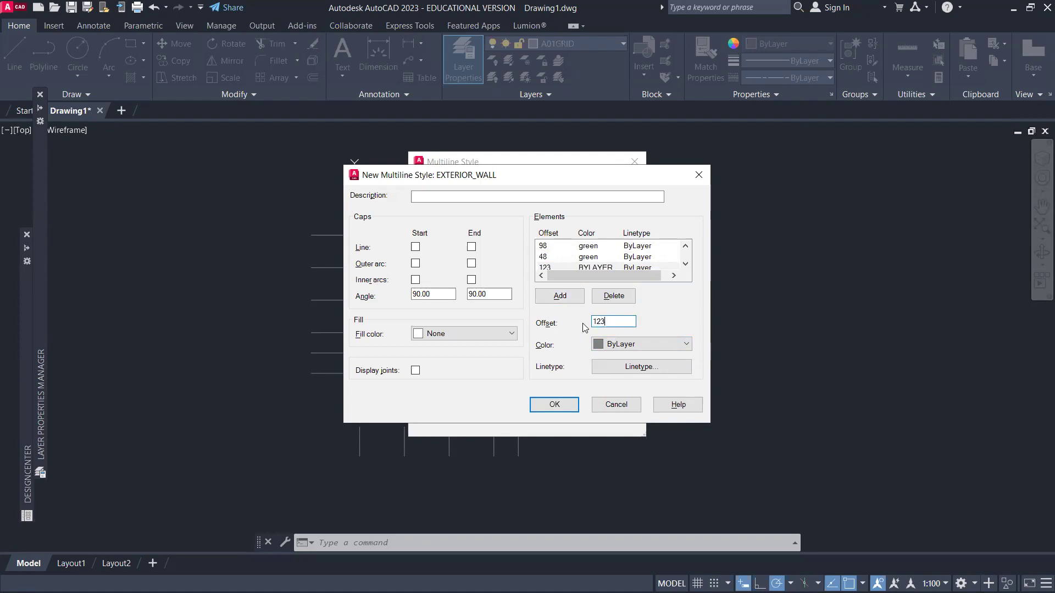
{"action": "key", "text": "Tab"}
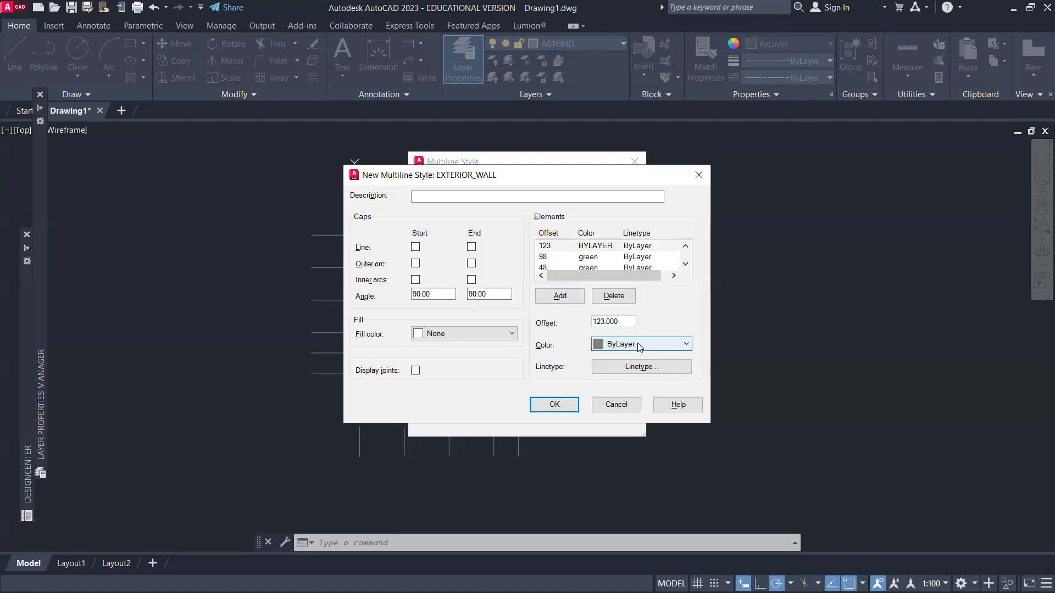
{"action": "left_click", "coordinate": [639, 346]}
{"action": "left_click", "coordinate": [632, 401]}
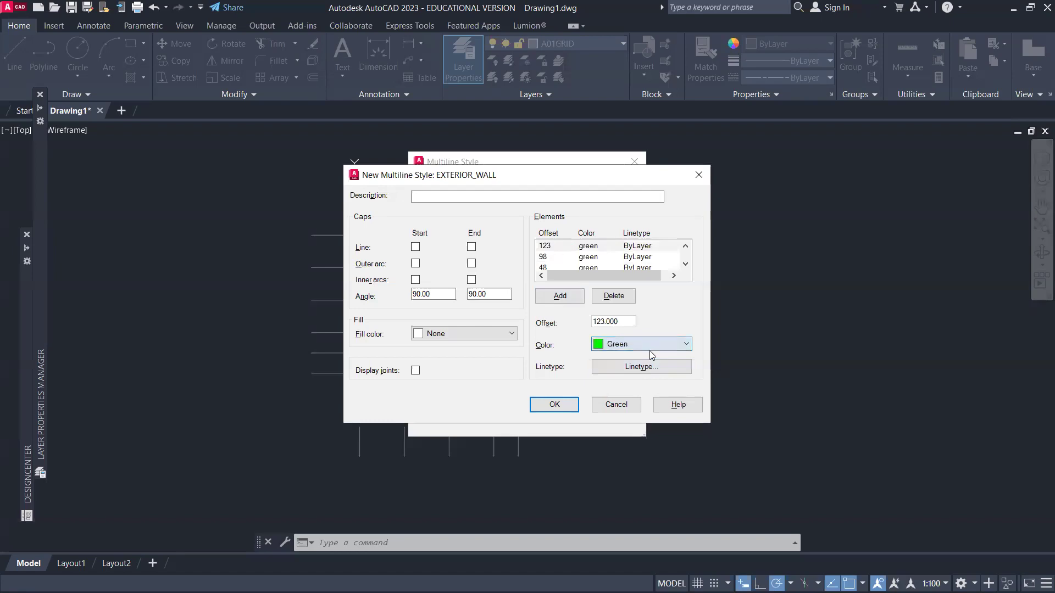
Check the masonry veneer dimension in the PDF, add a ByLayer element at offset 215 in AutoCAD, and accept the finished style.
{"action": "key", "text": "alt+Tab"}
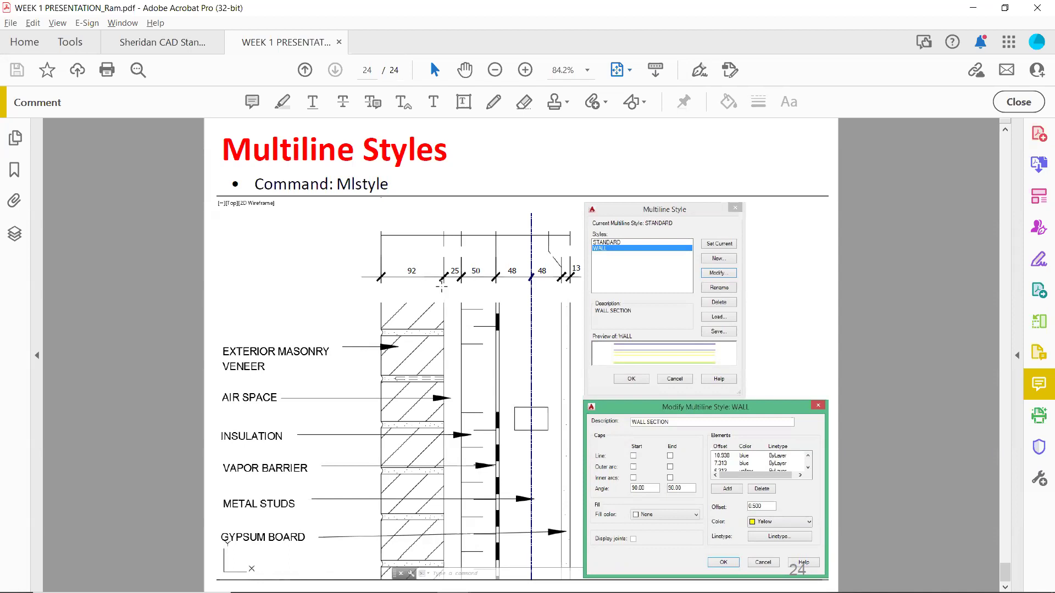
{"action": "key", "text": "alt+Tab"}
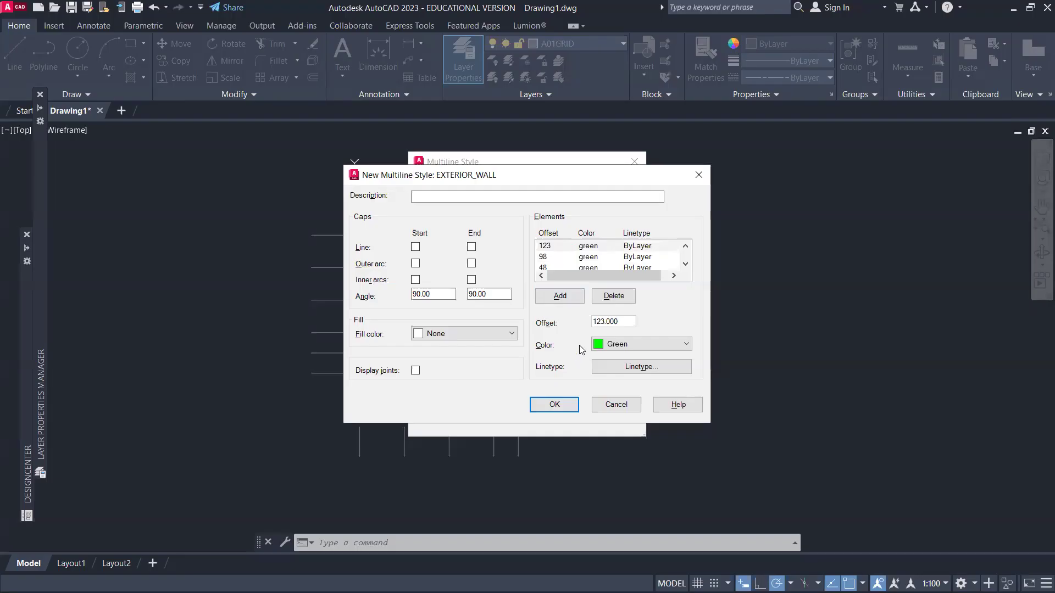
{"action": "left_click", "coordinate": [566, 300]}
{"action": "left_click", "coordinate": [613, 322]}
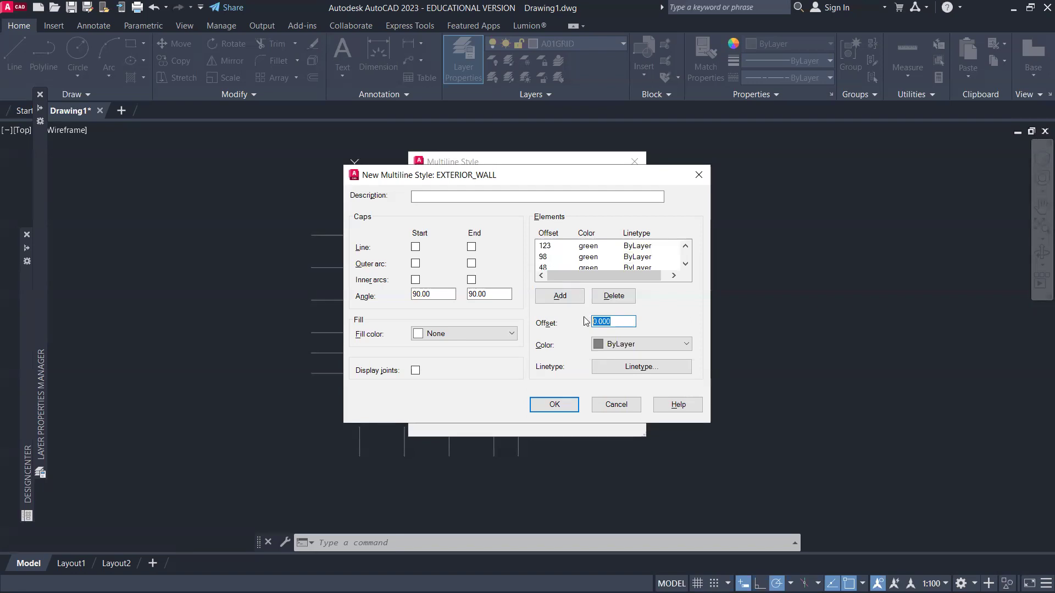
{"action": "type", "text": "215"}
{"action": "left_click", "coordinate": [623, 349]}
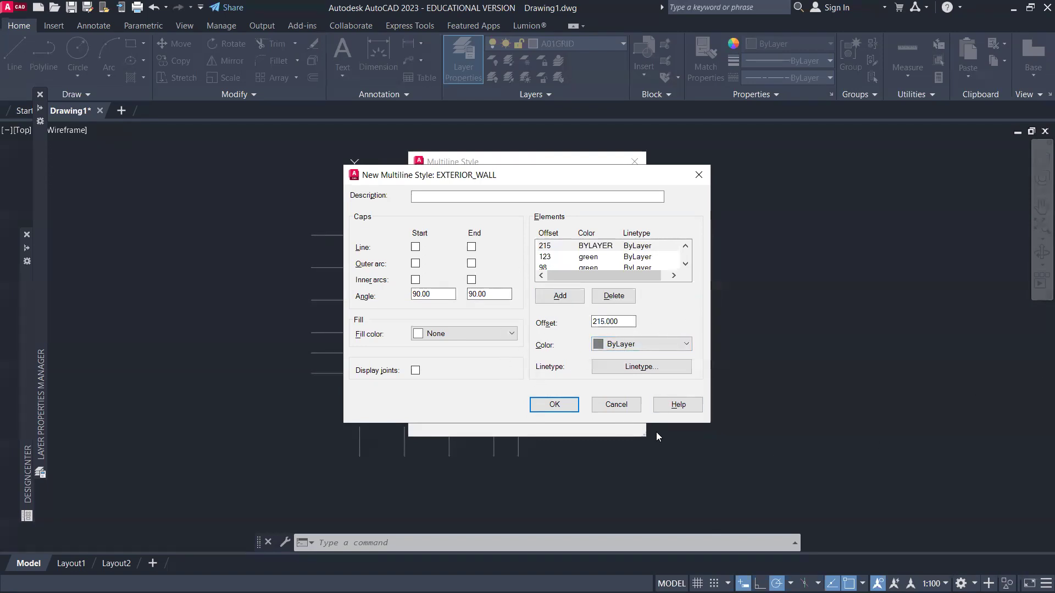
{"action": "left_click", "coordinate": [549, 405]}
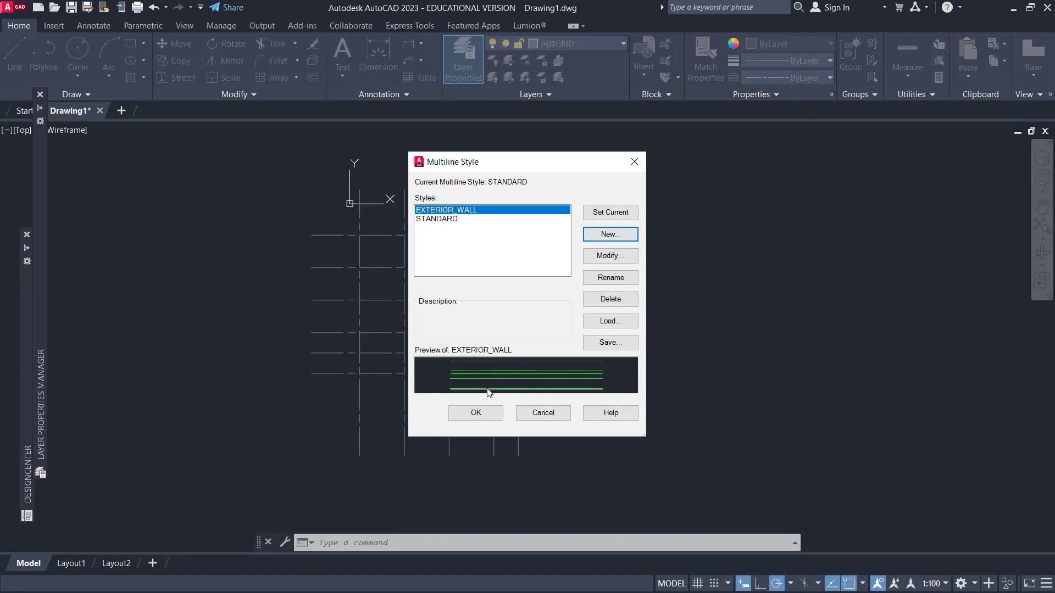
{"action": "left_click", "coordinate": [477, 413]}
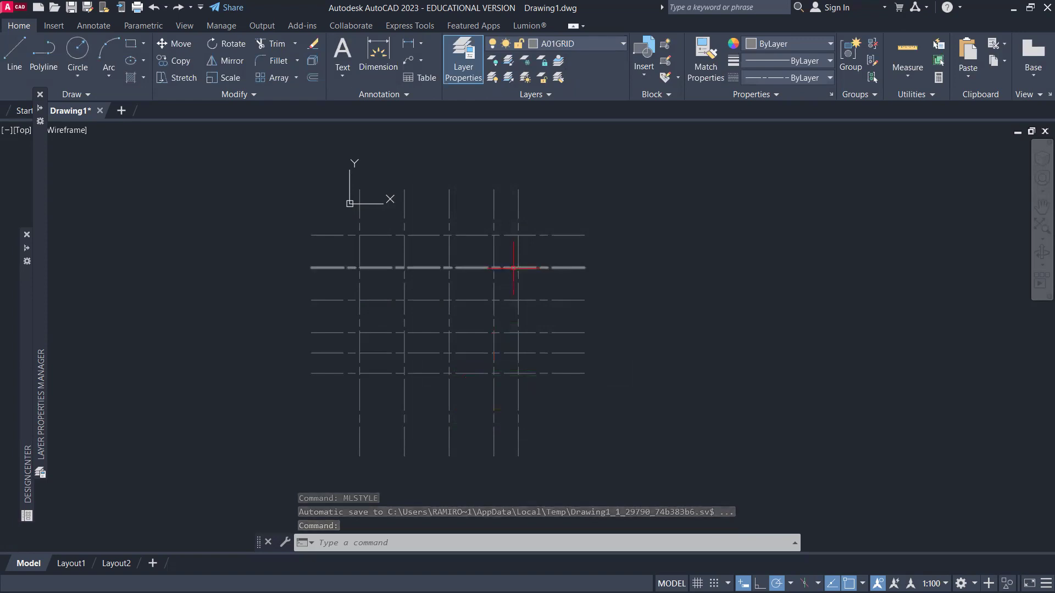
Make A01WALL the current layer for drawing the exterior walls over the grid.
{"action": "left_click", "coordinate": [607, 40]}
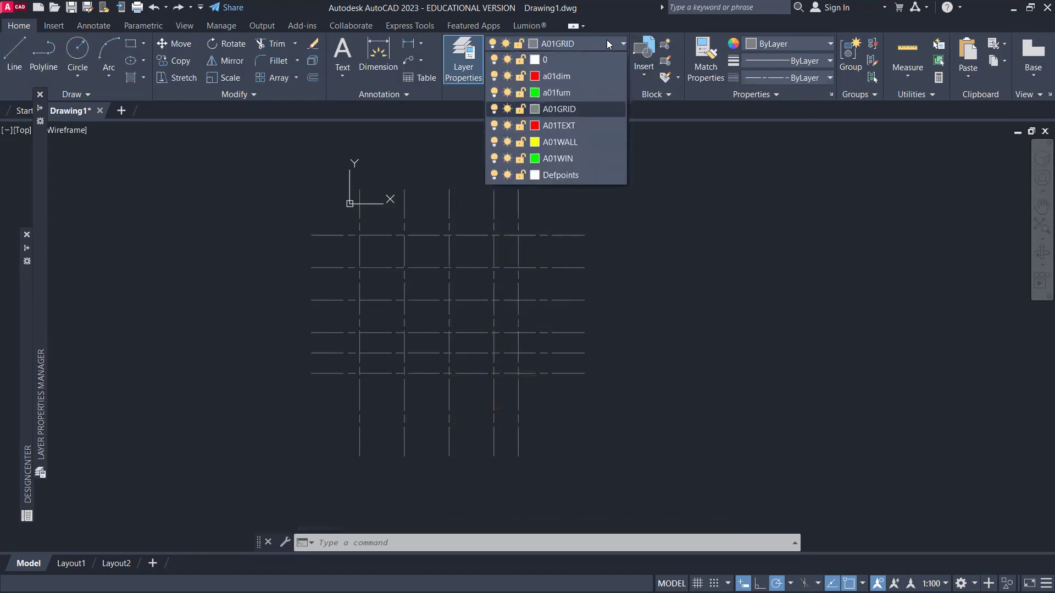
{"action": "left_click", "coordinate": [591, 141]}
{"action": "scroll", "coordinate": [371, 247], "scroll_direction": "up", "scroll_amount": 4}
{"action": "scroll", "coordinate": [412, 254], "scroll_direction": "down", "scroll_amount": 4}
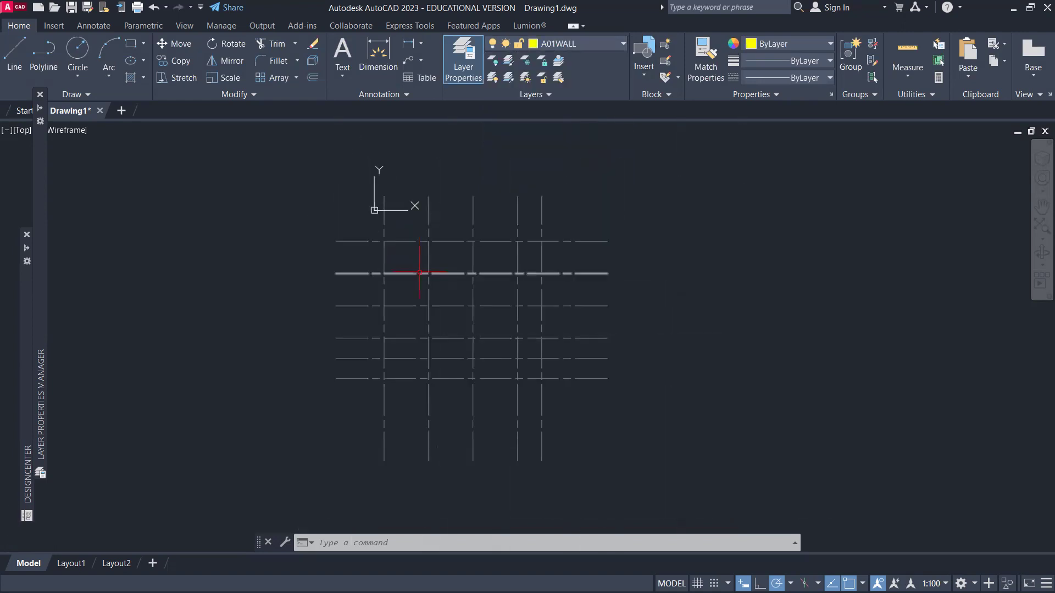
Switch to the course PDF, examine the exterior wall outline against the grid lines on the as-built plan, and return to AutoCAD.
{"action": "key", "text": "alt+Tab"}
{"action": "scroll", "coordinate": [477, 269], "scroll_direction": "up", "scroll_amount": 2}
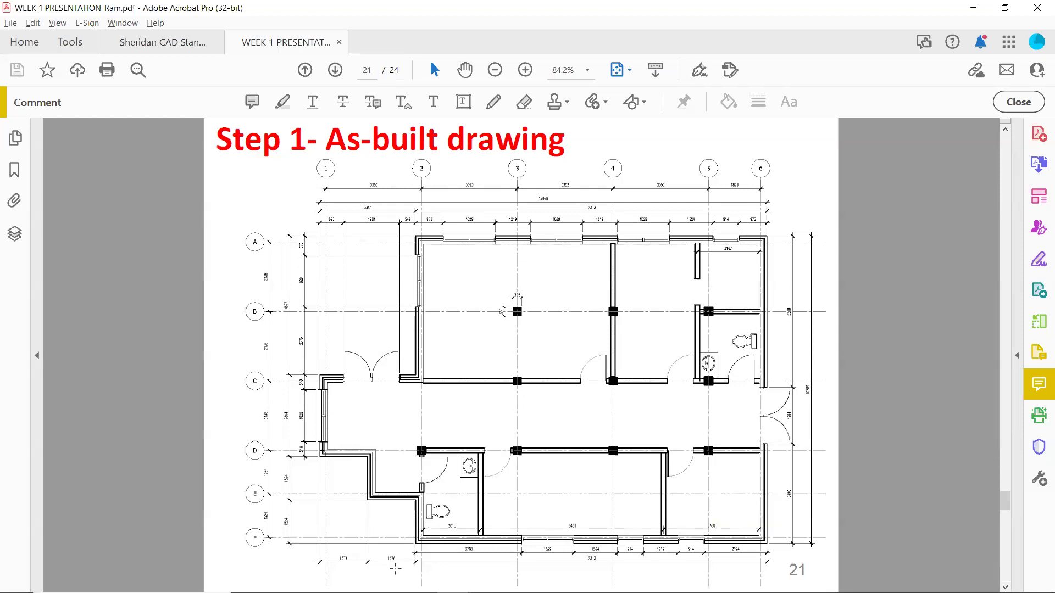
{"action": "scroll", "coordinate": [394, 568], "scroll_direction": "down", "scroll_amount": 1}
{"action": "scroll", "coordinate": [405, 508], "scroll_direction": "up", "scroll_amount": 1}
{"action": "left_click", "coordinate": [524, 70]}
{"action": "scroll", "coordinate": [463, 368], "scroll_direction": "down", "scroll_amount": 4}
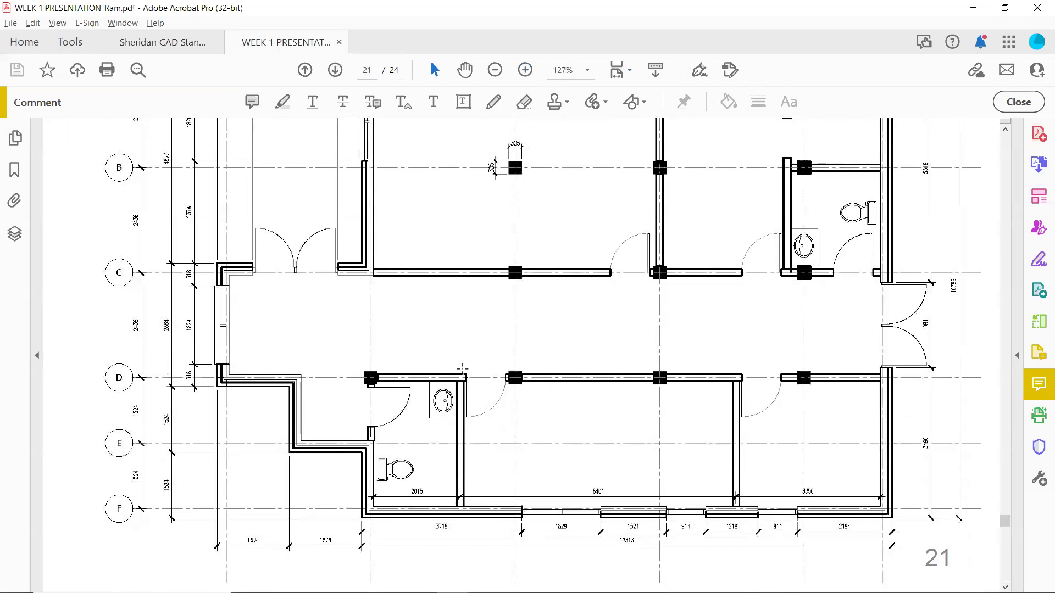
{"action": "scroll", "coordinate": [463, 368], "scroll_direction": "down", "scroll_amount": 1}
{"action": "scroll", "coordinate": [365, 447], "scroll_direction": "up", "scroll_amount": 2}
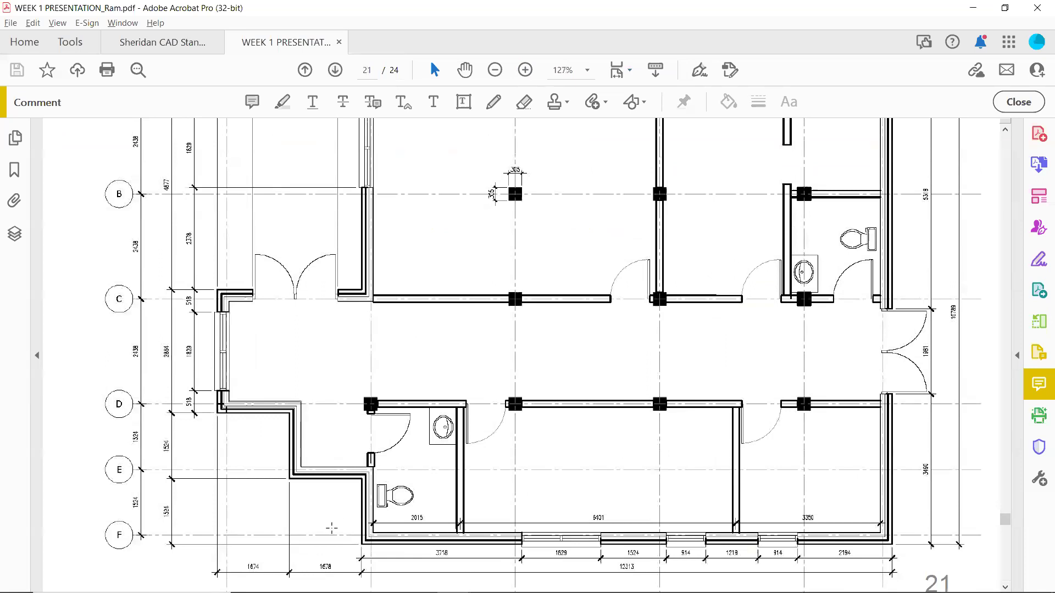
{"action": "left_click", "coordinate": [525, 70]}
{"action": "left_click", "coordinate": [525, 70]}
{"action": "scroll", "coordinate": [464, 370], "scroll_direction": "down", "scroll_amount": 4}
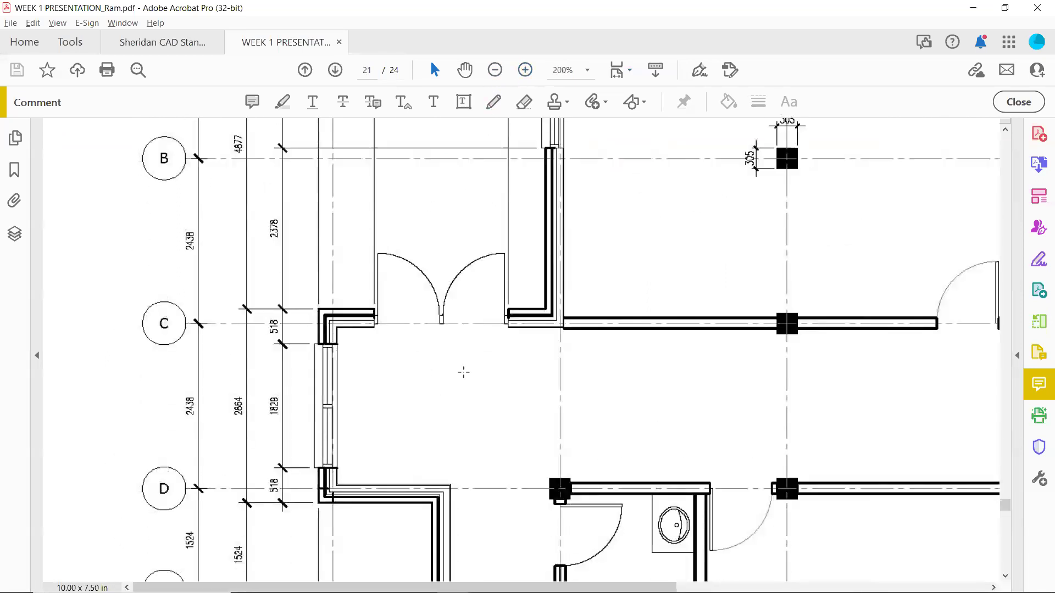
{"action": "scroll", "coordinate": [593, 372], "scroll_direction": "down", "scroll_amount": 3}
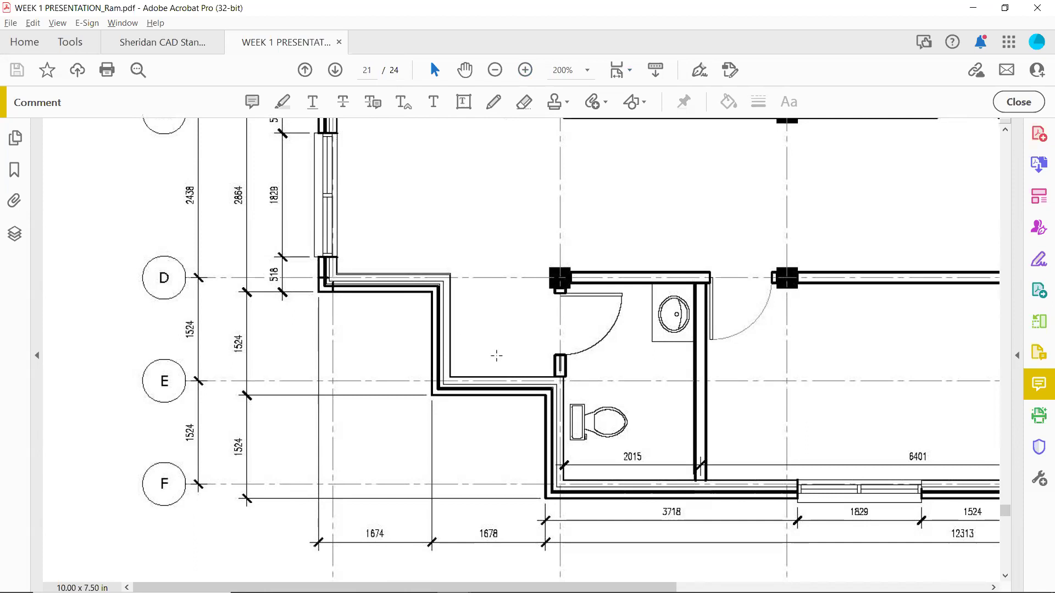
{"action": "key", "text": "alt+Tab"}
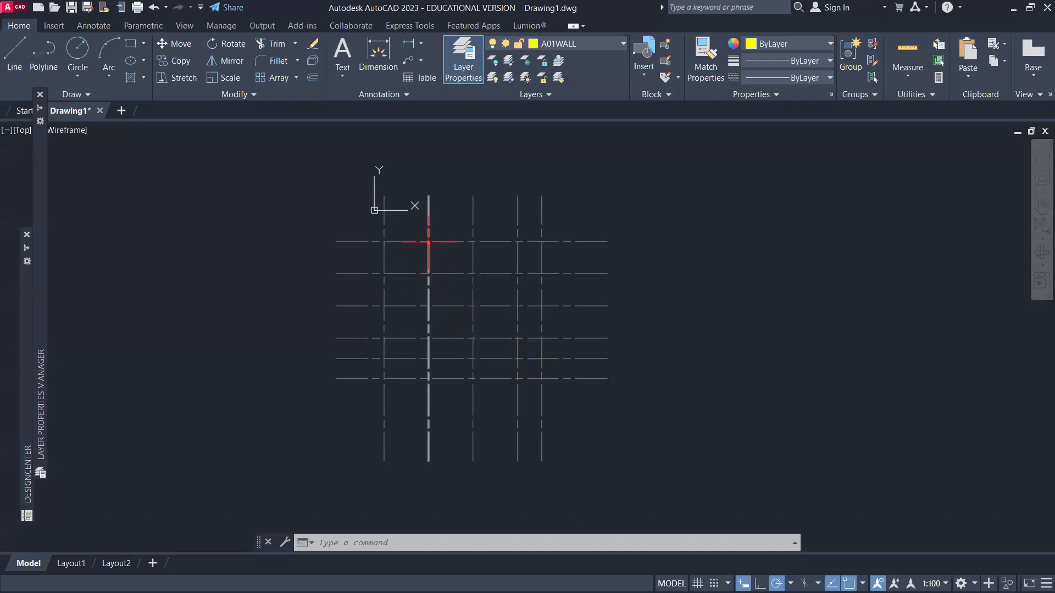
{"action": "type", "text": "m"}
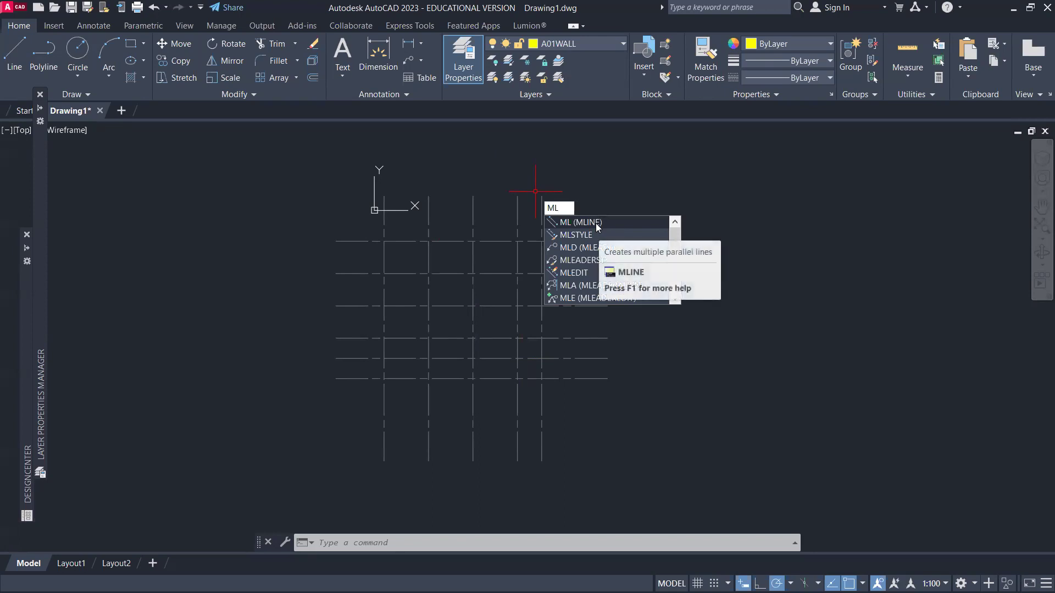
{"action": "left_click", "coordinate": [597, 224]}
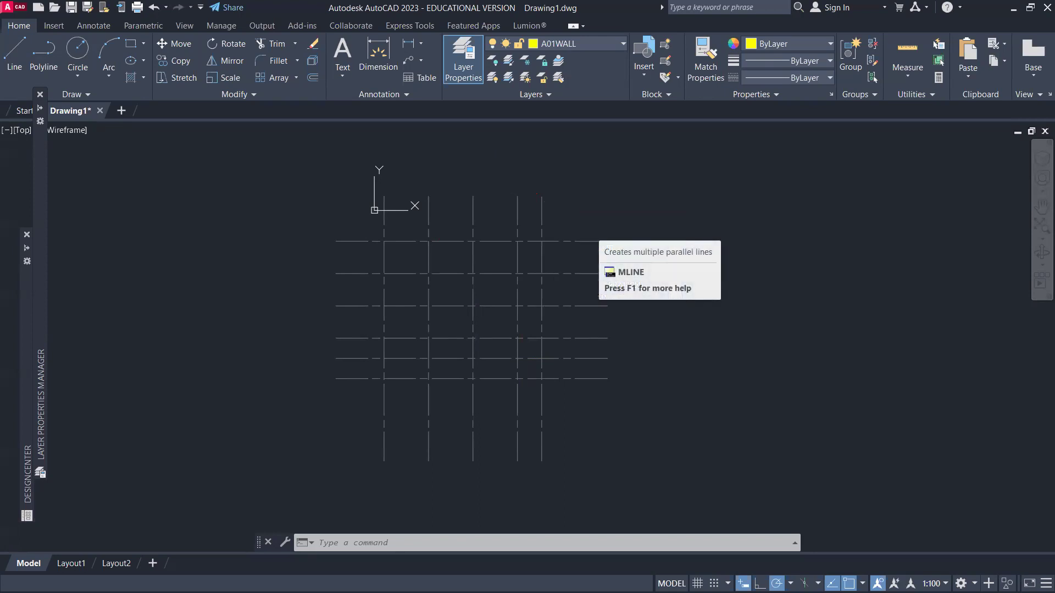
{"action": "scroll", "coordinate": [423, 242], "scroll_direction": "up", "scroll_amount": 2}
{"action": "scroll", "coordinate": [423, 242], "scroll_direction": "up", "scroll_amount": 2}
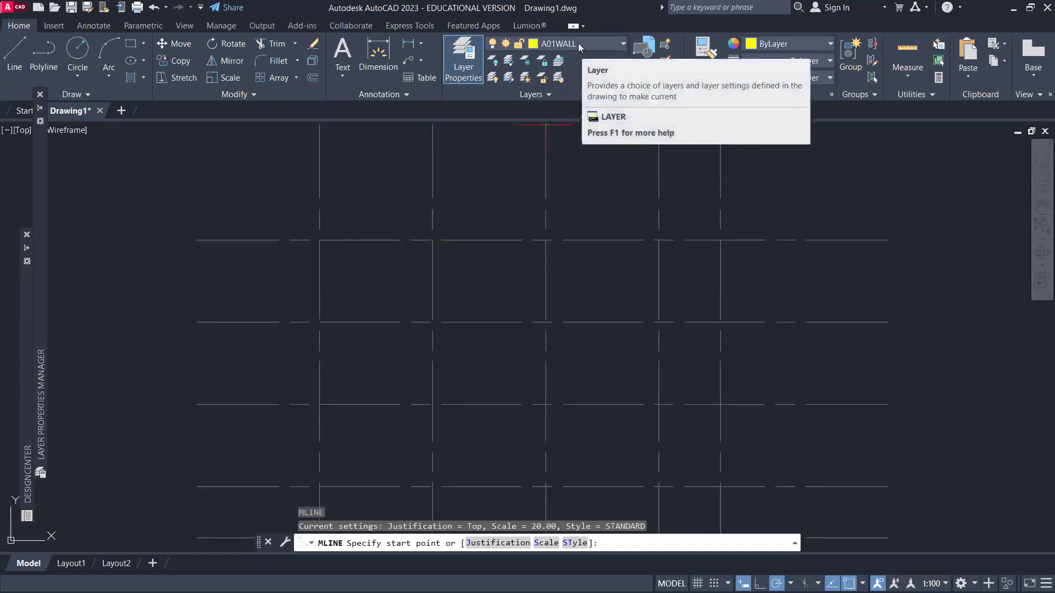
{"action": "left_click", "coordinate": [433, 240]}
{"action": "scroll", "coordinate": [537, 240], "scroll_direction": "up", "scroll_amount": 4}
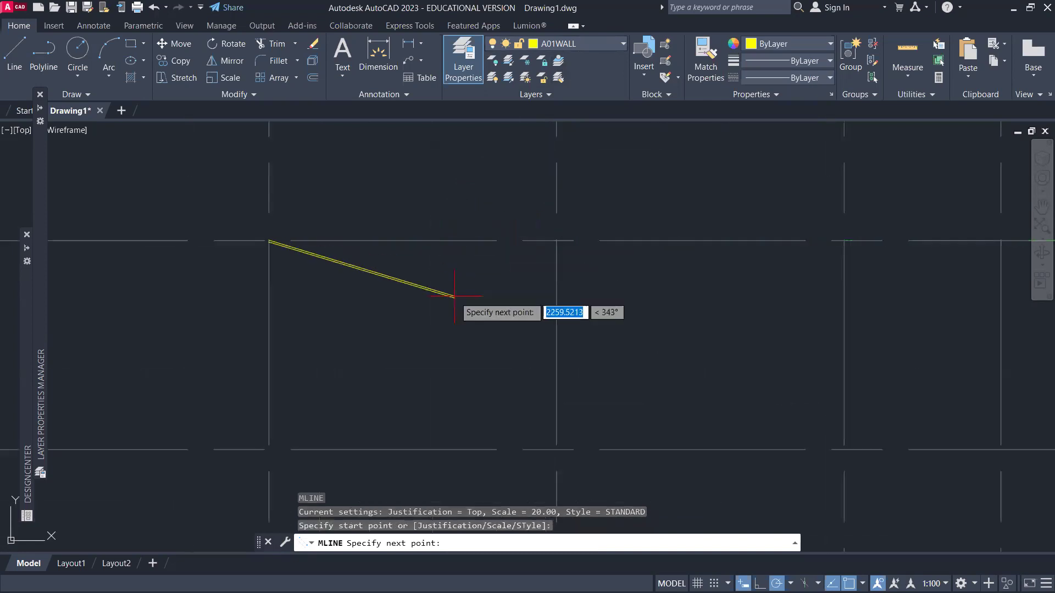
{"action": "key", "text": "Escape"}
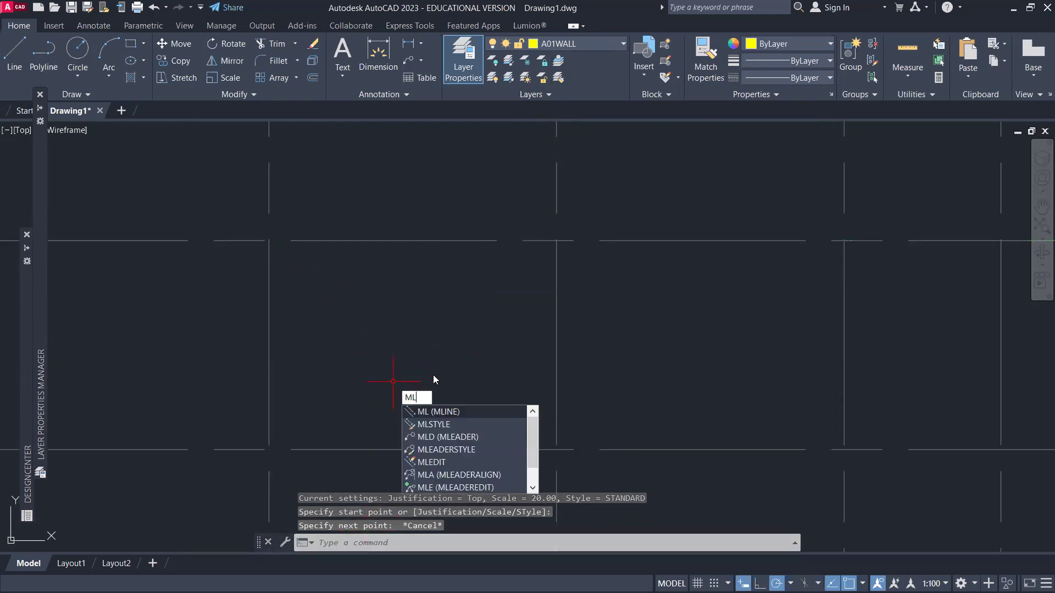
Start a multiline, list the loaded multiline styles, and set the style to Exterior_Wall.
{"action": "left_click", "coordinate": [471, 409]}
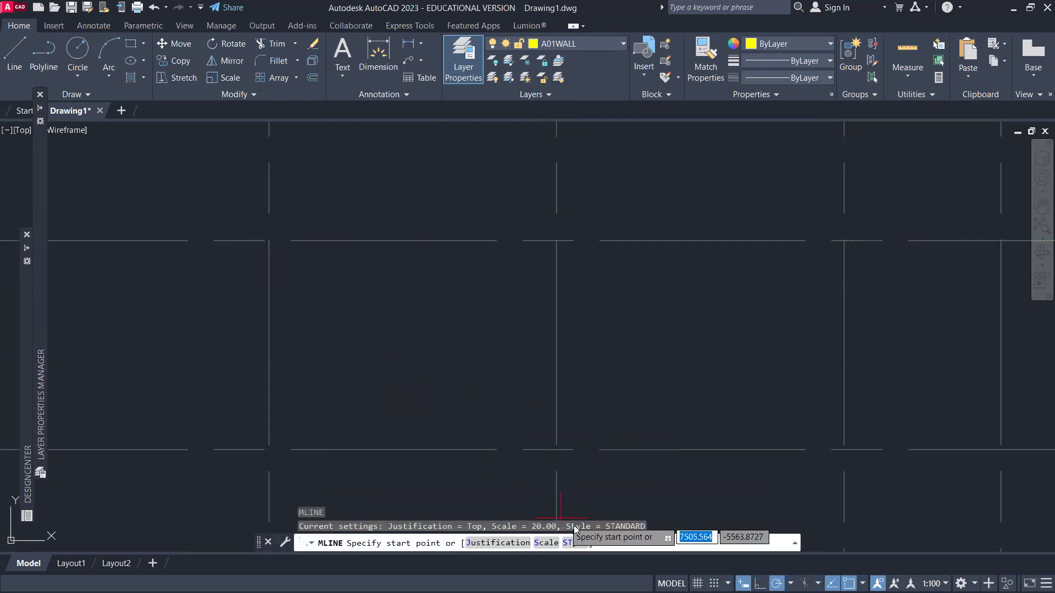
{"action": "left_click", "coordinate": [576, 543]}
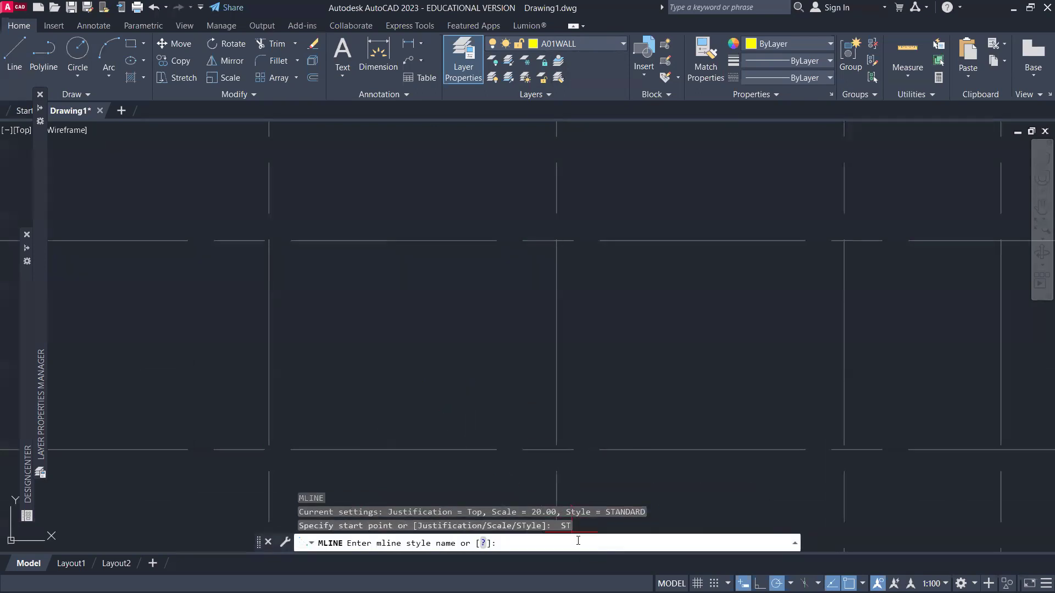
{"action": "left_click", "coordinate": [483, 544]}
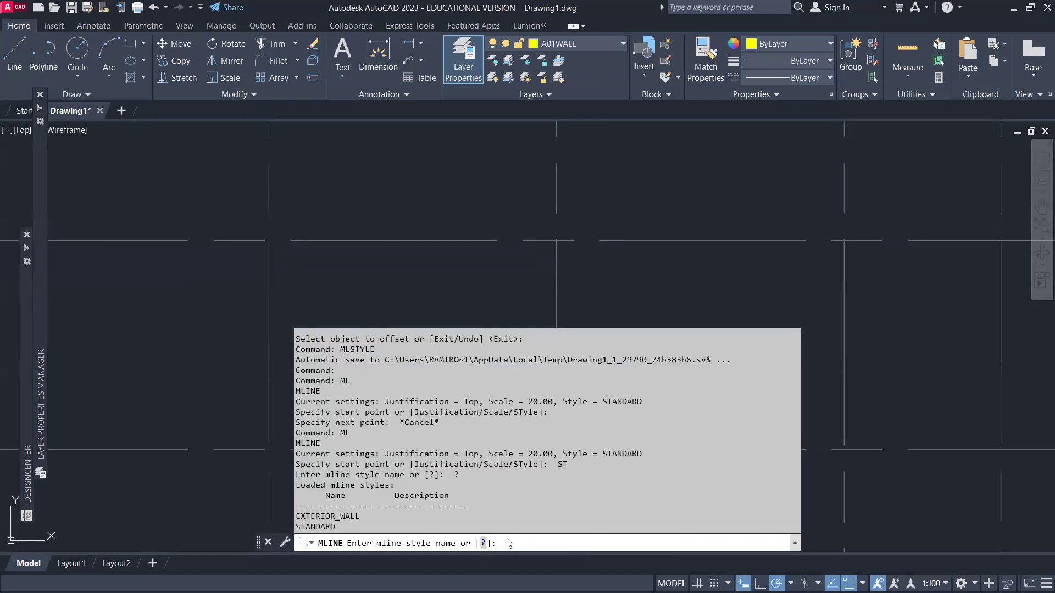
{"action": "type", "text": "Exter"}
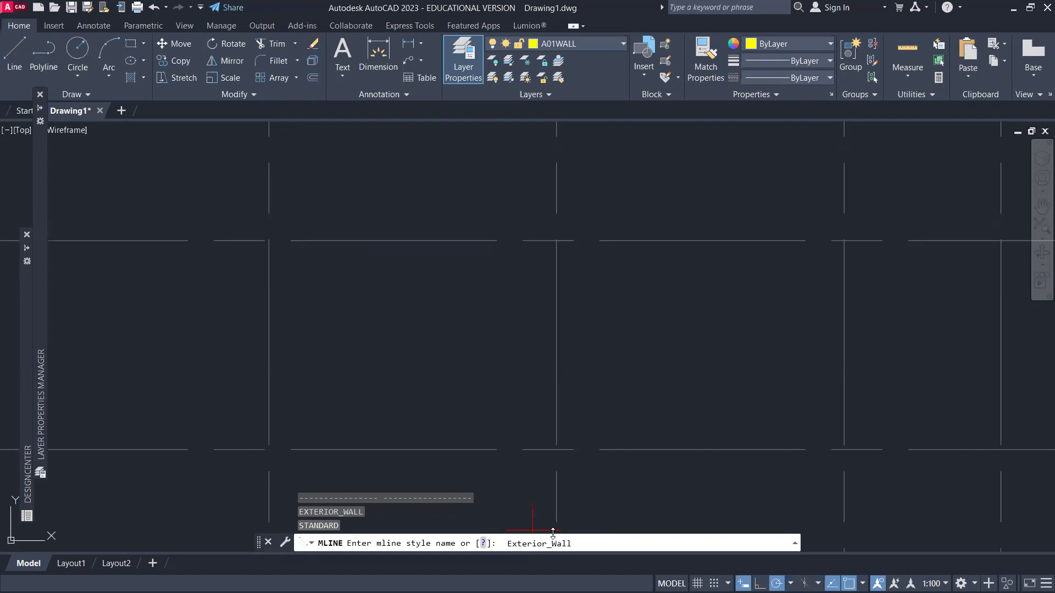
{"action": "type", "text": "ior_Wall"}
{"action": "key", "text": "Return"}
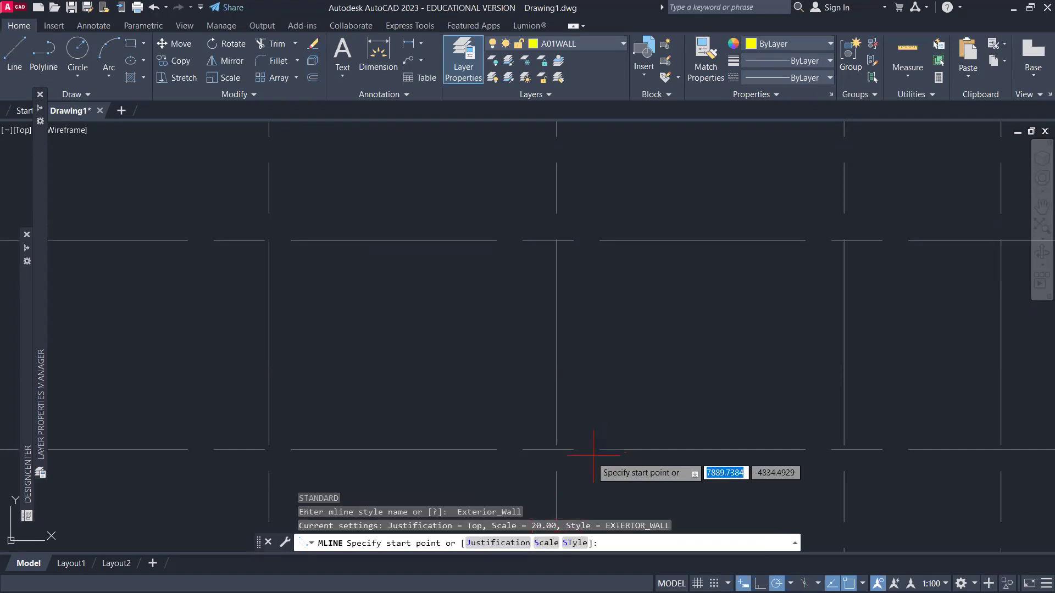
Set the multiline scale to 1 and its justification to Zero.
{"action": "left_click", "coordinate": [544, 542]}
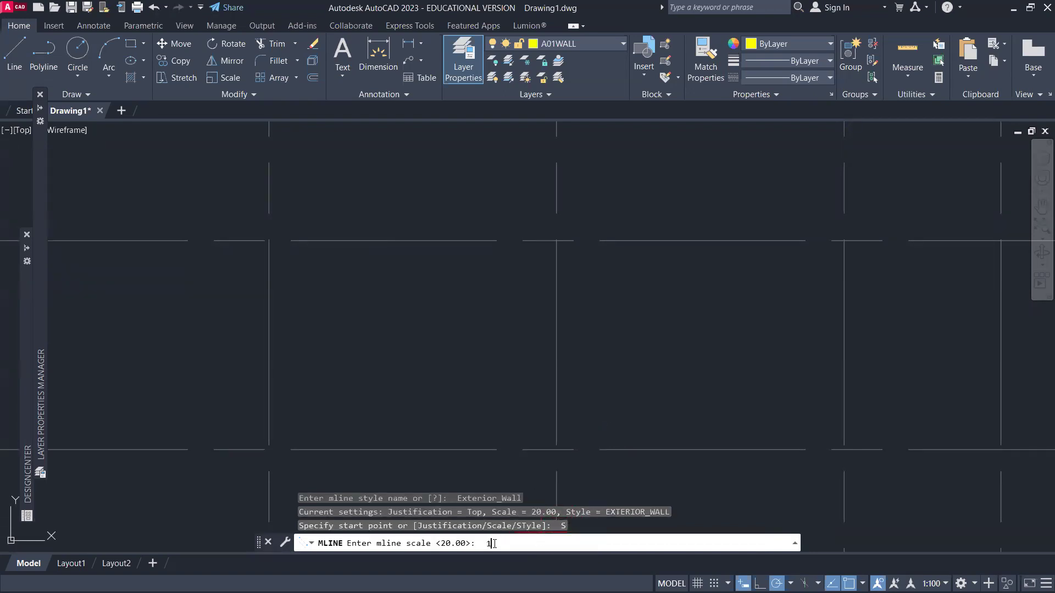
{"action": "key", "text": "Return"}
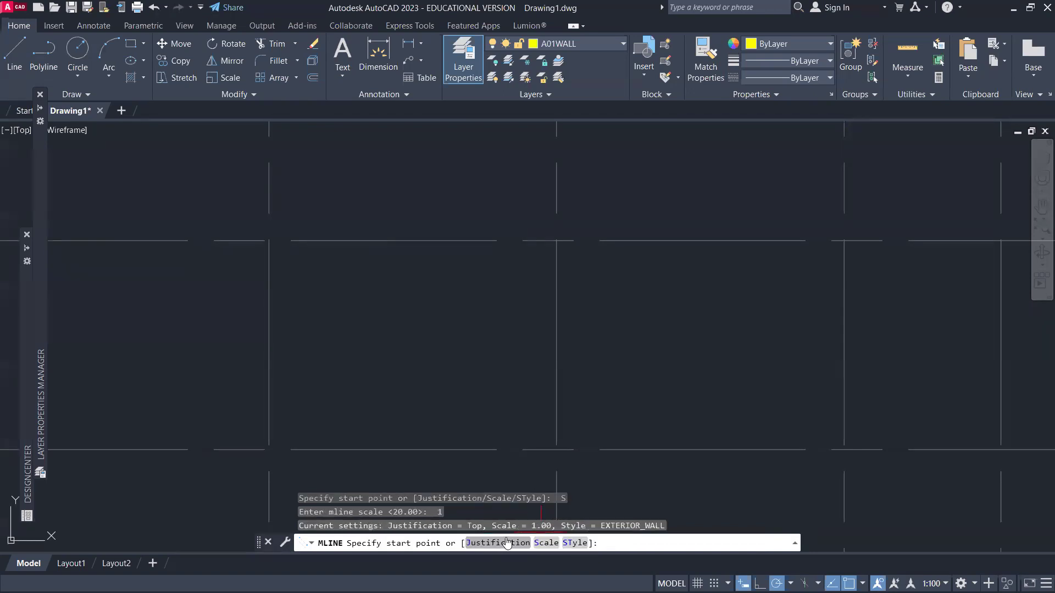
{"action": "left_click", "coordinate": [498, 543]}
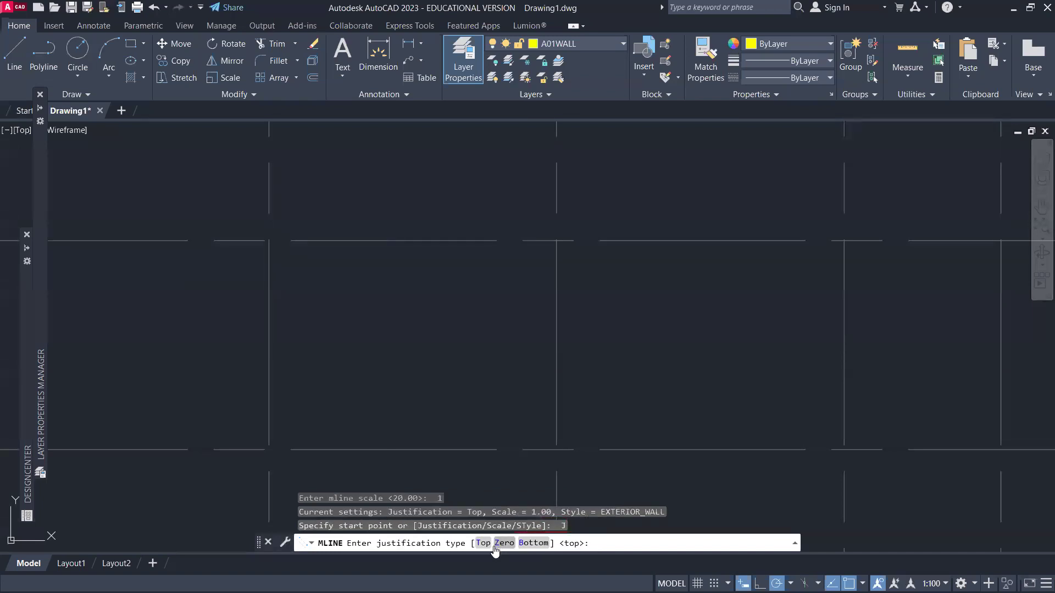
{"action": "left_click", "coordinate": [502, 544]}
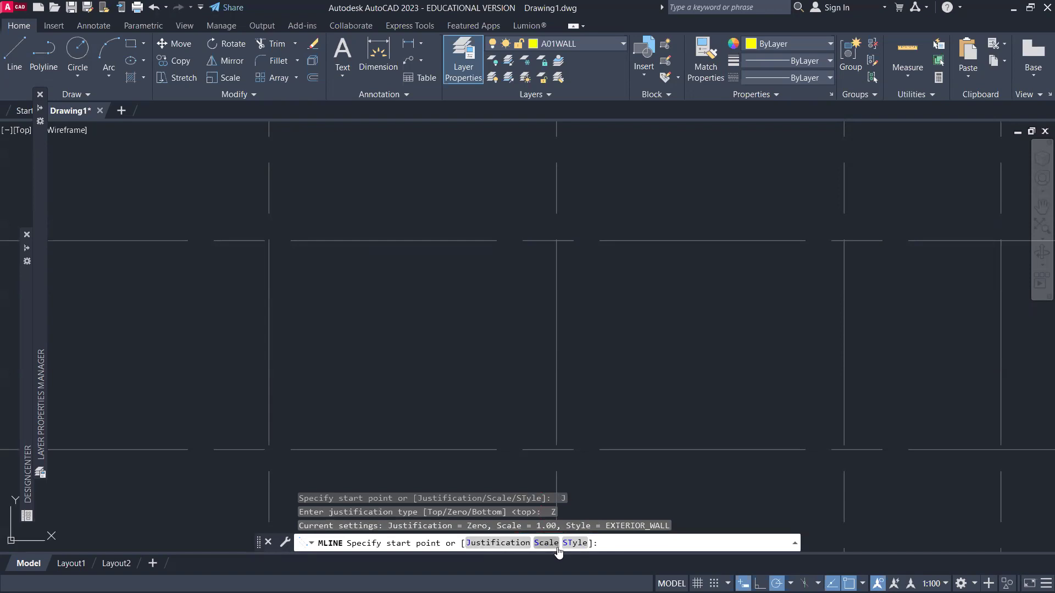
{"action": "left_click", "coordinate": [511, 542]}
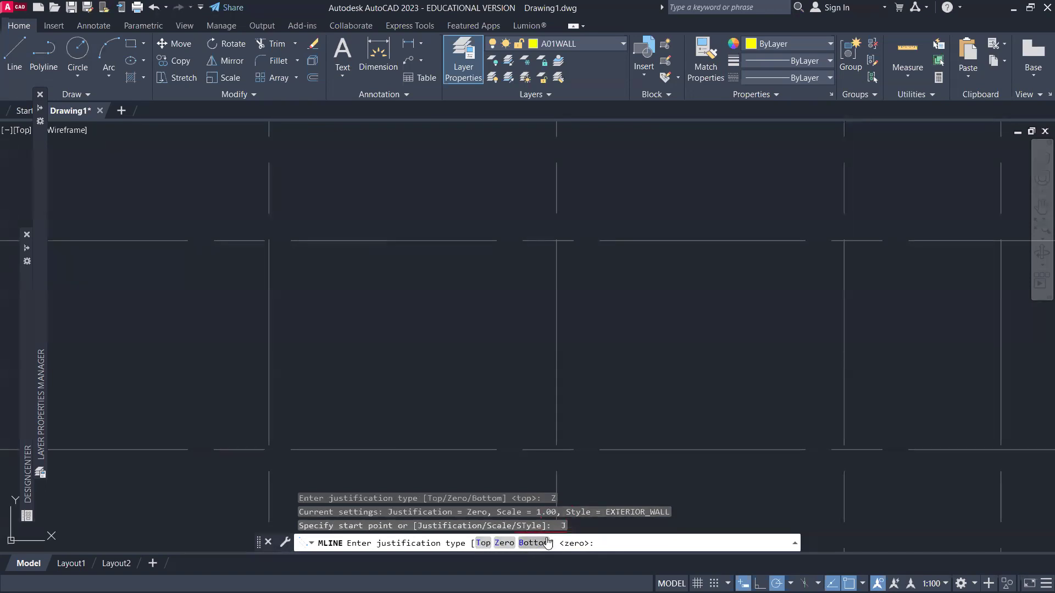
{"action": "left_click", "coordinate": [504, 542]}
Draw the first exterior wall segment along the uppermost horizontal grid line, from the second vertical grid line to the rightmost one.
{"action": "scroll", "coordinate": [502, 408], "scroll_direction": "down", "scroll_amount": 4}
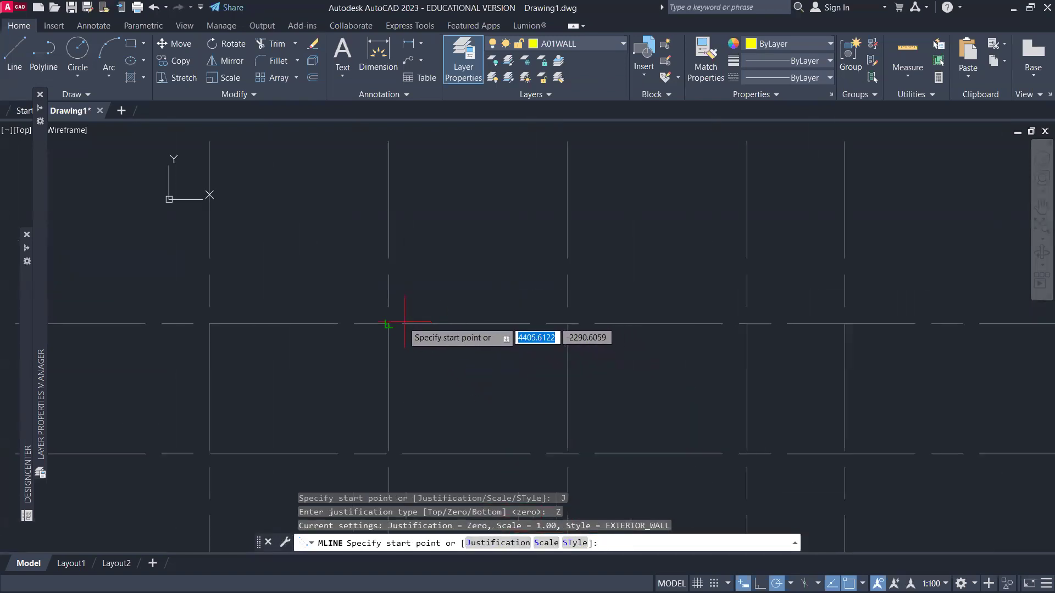
{"action": "scroll", "coordinate": [388, 321], "scroll_direction": "up", "scroll_amount": 5}
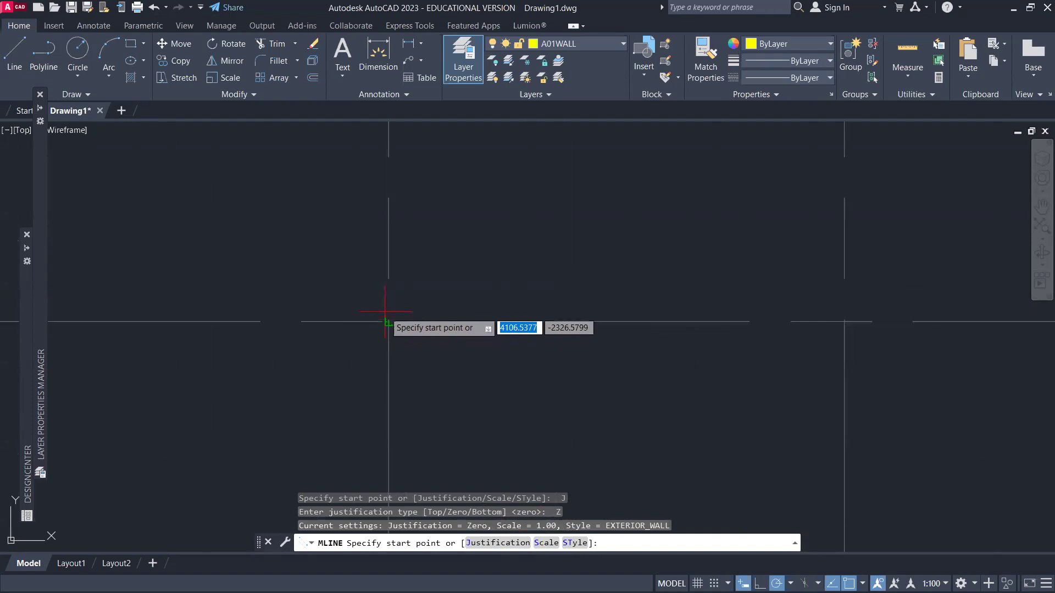
{"action": "left_click", "coordinate": [388, 322]}
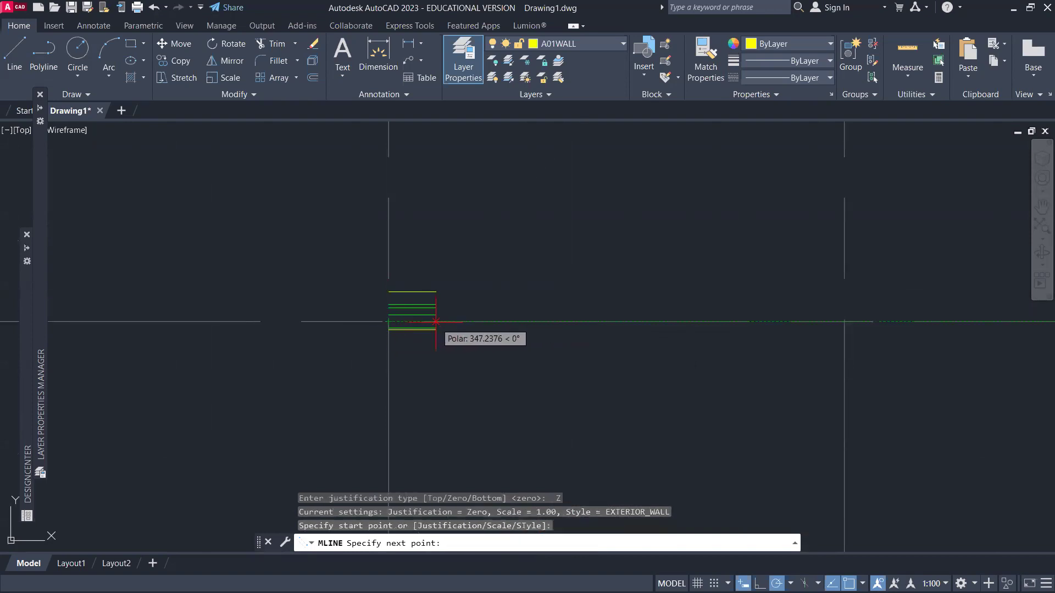
{"action": "scroll", "coordinate": [436, 321], "scroll_direction": "up", "scroll_amount": 4}
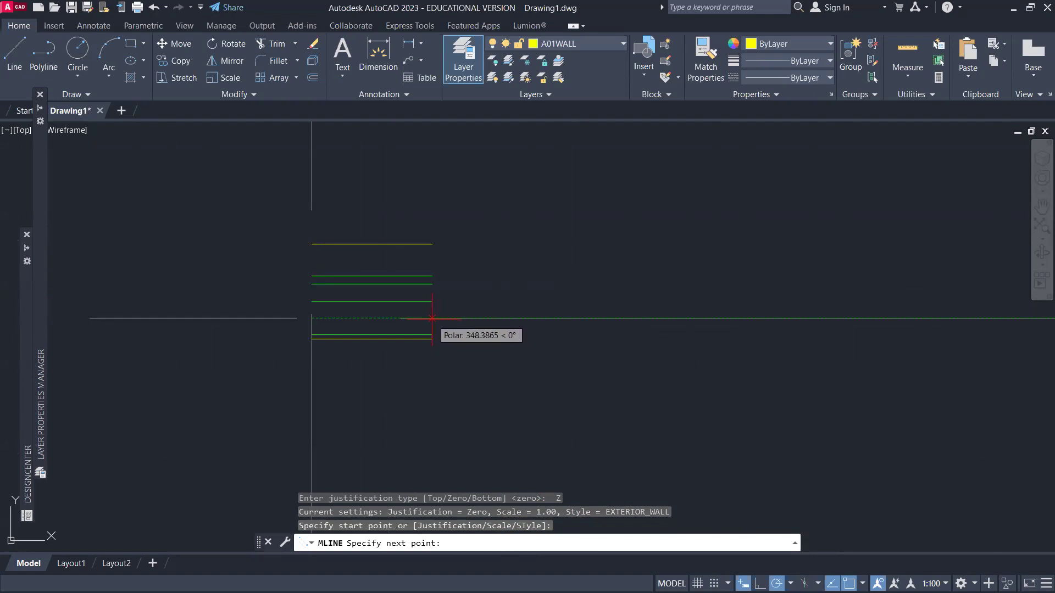
{"action": "scroll", "coordinate": [432, 318], "scroll_direction": "down", "scroll_amount": 5}
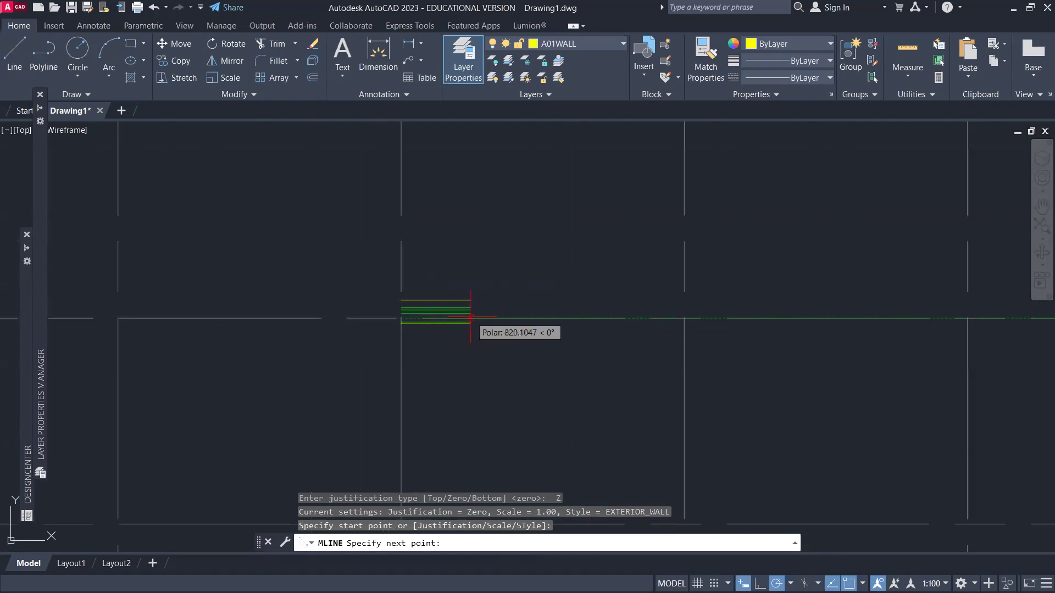
{"action": "scroll", "coordinate": [470, 318], "scroll_direction": "down", "scroll_amount": 10}
{"action": "scroll", "coordinate": [647, 315], "scroll_direction": "up", "scroll_amount": 10}
{"action": "scroll", "coordinate": [646, 314], "scroll_direction": "up", "scroll_amount": 6}
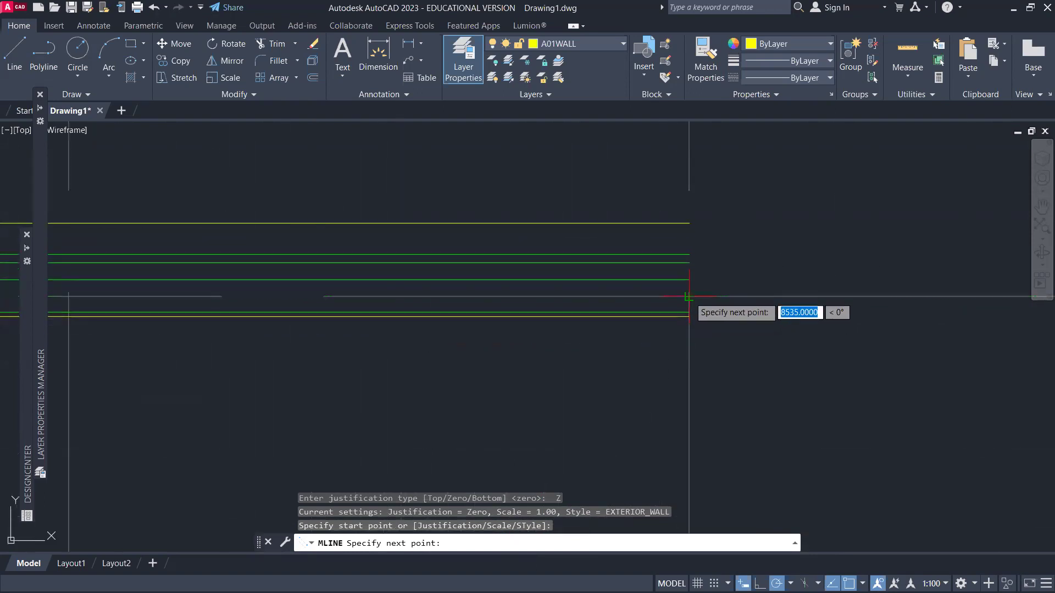
{"action": "left_click", "coordinate": [688, 297]}
Continue the wall multiline down the rightmost vertical grid line to its intersection with the lowest horizontal grid line.
{"action": "scroll", "coordinate": [690, 348], "scroll_direction": "down", "scroll_amount": 6}
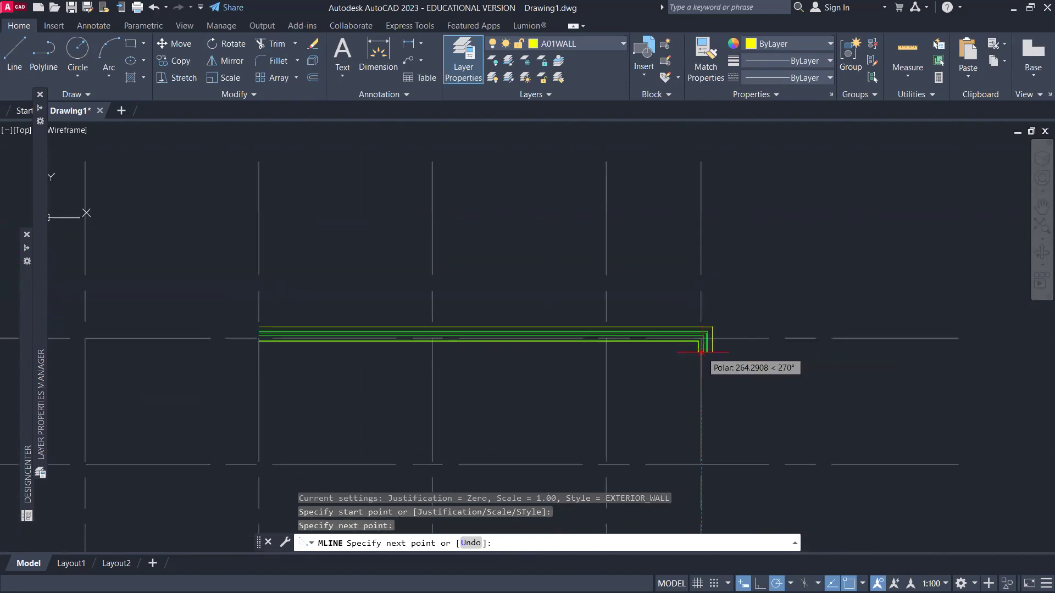
{"action": "middle_click_drag", "start_coordinate": [692, 467], "coordinate": [683, 310]}
{"action": "scroll", "coordinate": [691, 355], "scroll_direction": "up", "scroll_amount": 5}
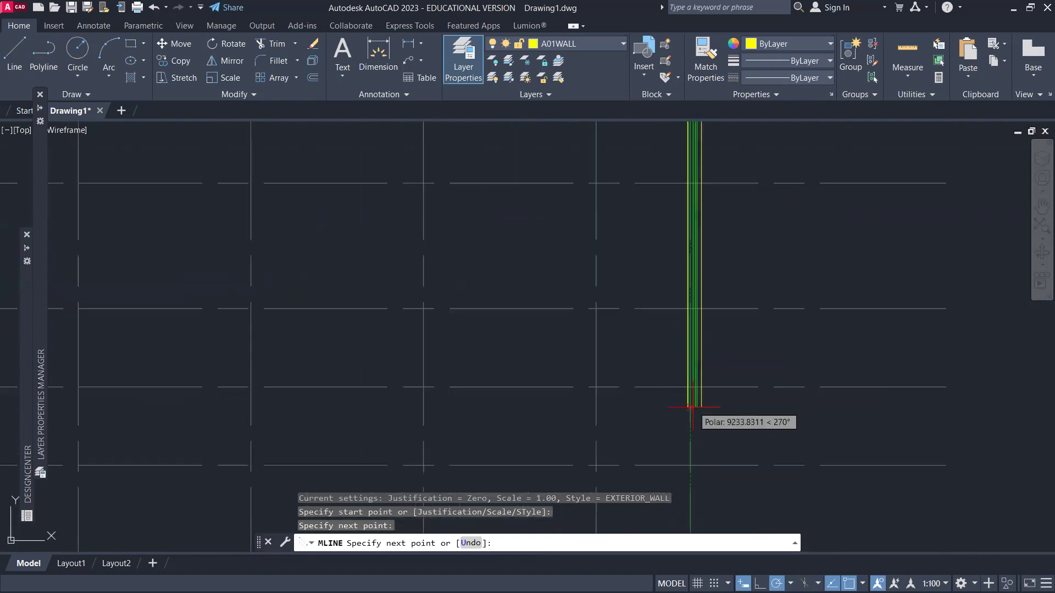
{"action": "left_click", "coordinate": [690, 466]}
{"action": "scroll", "coordinate": [475, 469], "scroll_direction": "down", "scroll_amount": 2}
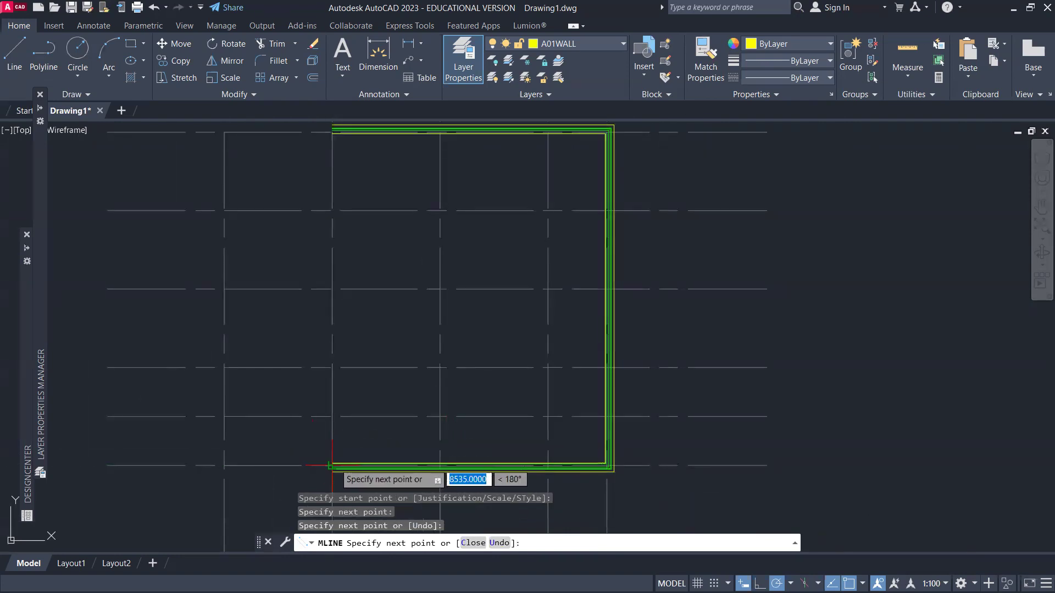
Check the plan's stepped corner in the Acrobat PDF and continue the AutoCAD wall along the lowest horizontal grid line to the second vertical one.
{"action": "key", "text": "alt+Tab"}
{"action": "scroll", "coordinate": [511, 434], "scroll_direction": "down", "scroll_amount": 1}
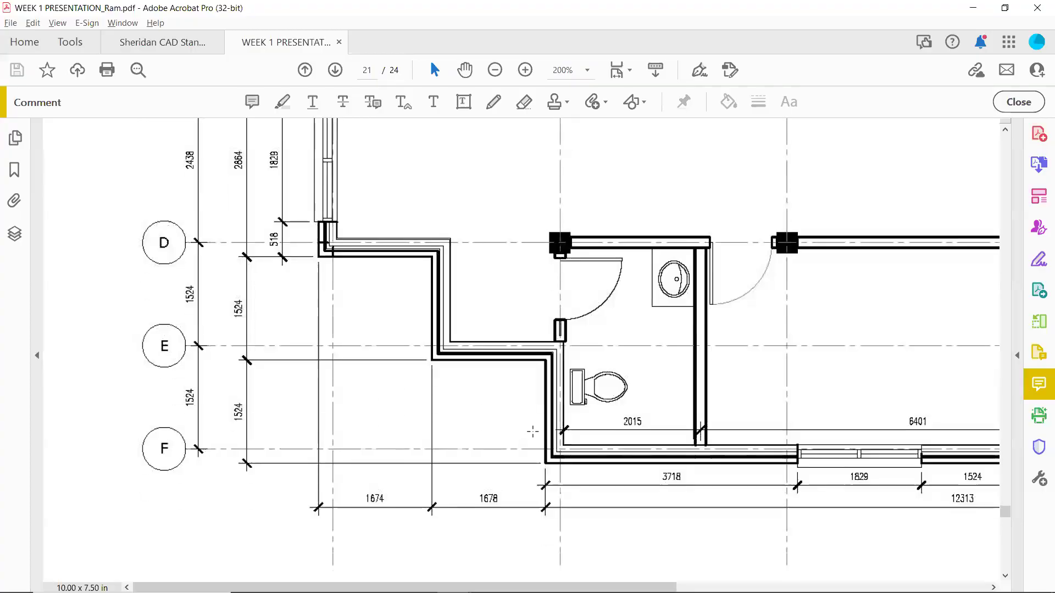
{"action": "scroll", "coordinate": [542, 416], "scroll_direction": "up", "scroll_amount": 5}
{"action": "scroll", "coordinate": [542, 416], "scroll_direction": "up", "scroll_amount": 8}
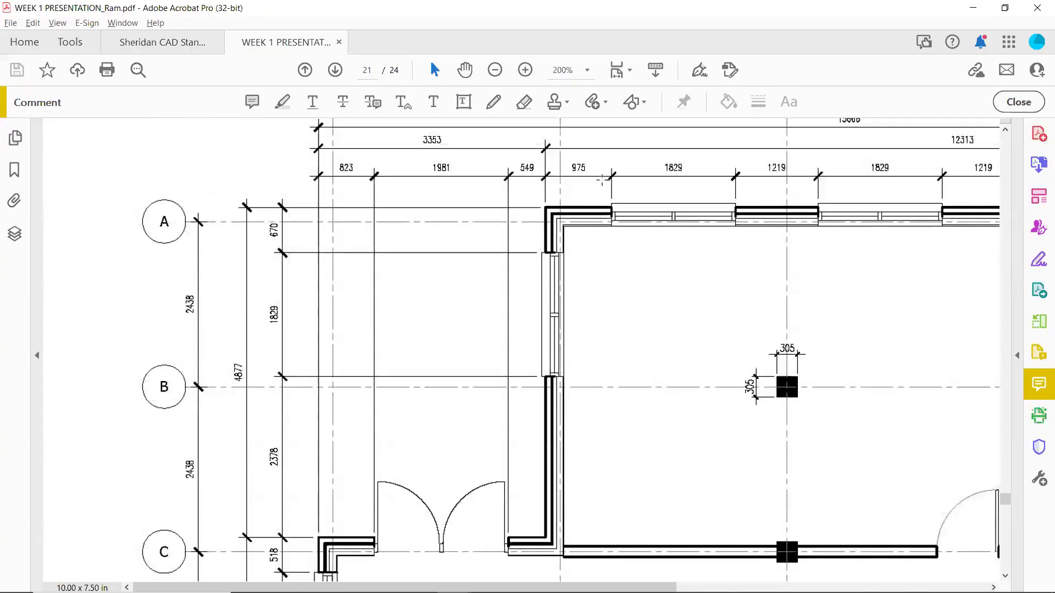
{"action": "scroll", "coordinate": [593, 201], "scroll_direction": "up", "scroll_amount": 1}
{"action": "scroll", "coordinate": [551, 475], "scroll_direction": "down", "scroll_amount": 10}
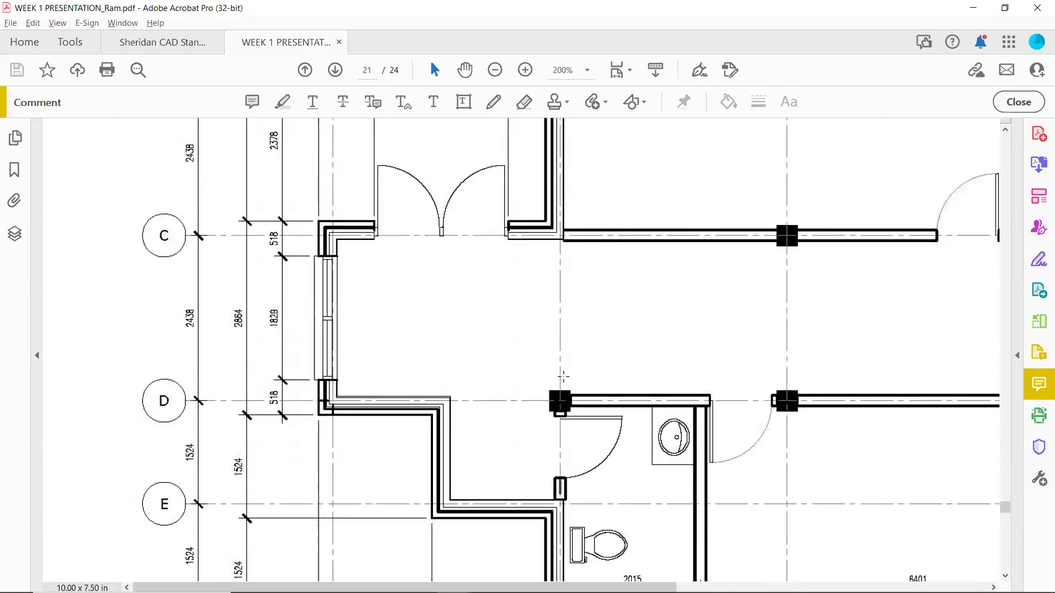
{"action": "key", "text": "alt+Tab"}
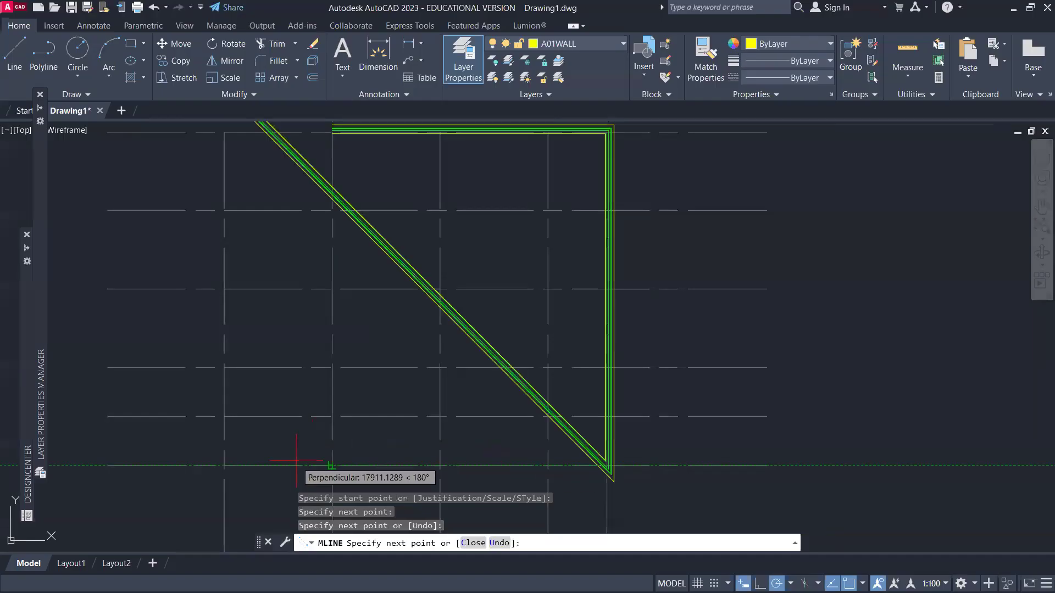
{"action": "left_click", "coordinate": [329, 466]}
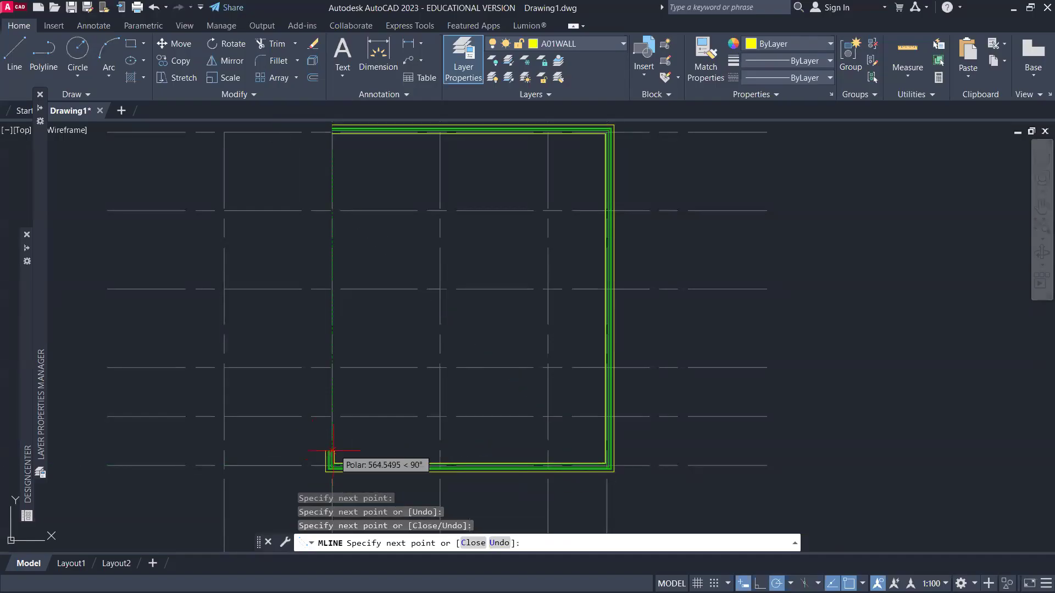
Continue the wall multiline up the second vertical grid line to the second-lowest horizontal grid line.
{"action": "scroll", "coordinate": [330, 424], "scroll_direction": "up", "scroll_amount": 5}
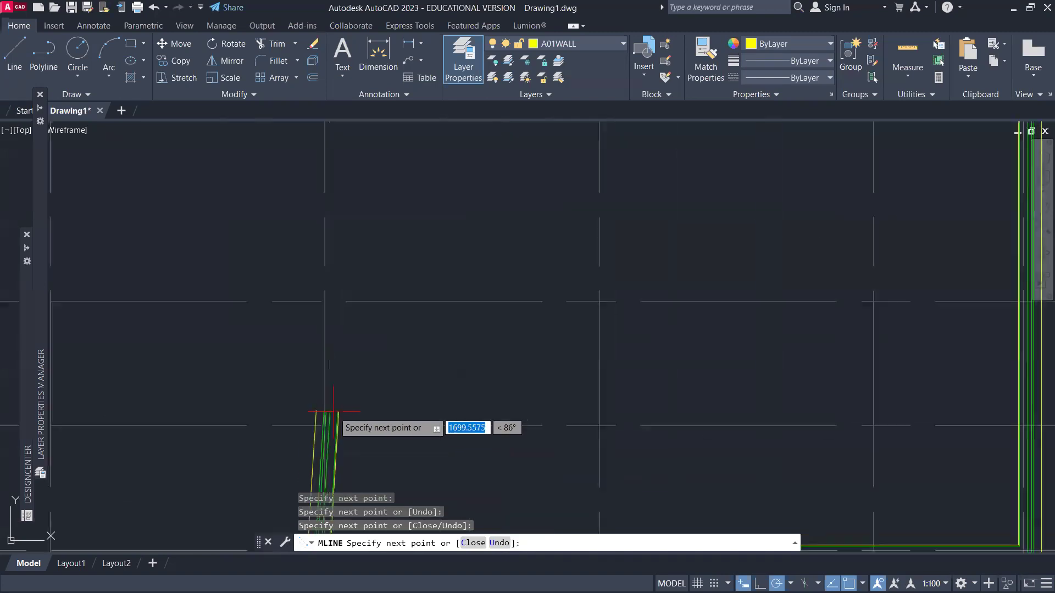
{"action": "left_click", "coordinate": [317, 435]}
{"action": "scroll", "coordinate": [254, 430], "scroll_direction": "down", "scroll_amount": 2}
{"action": "scroll", "coordinate": [250, 431], "scroll_direction": "down", "scroll_amount": 2}
Look up the lower step's width in the Acrobat PDF plan and draw a 1678 mm wall segment leftward in AutoCAD.
{"action": "key", "text": "alt+Tab"}
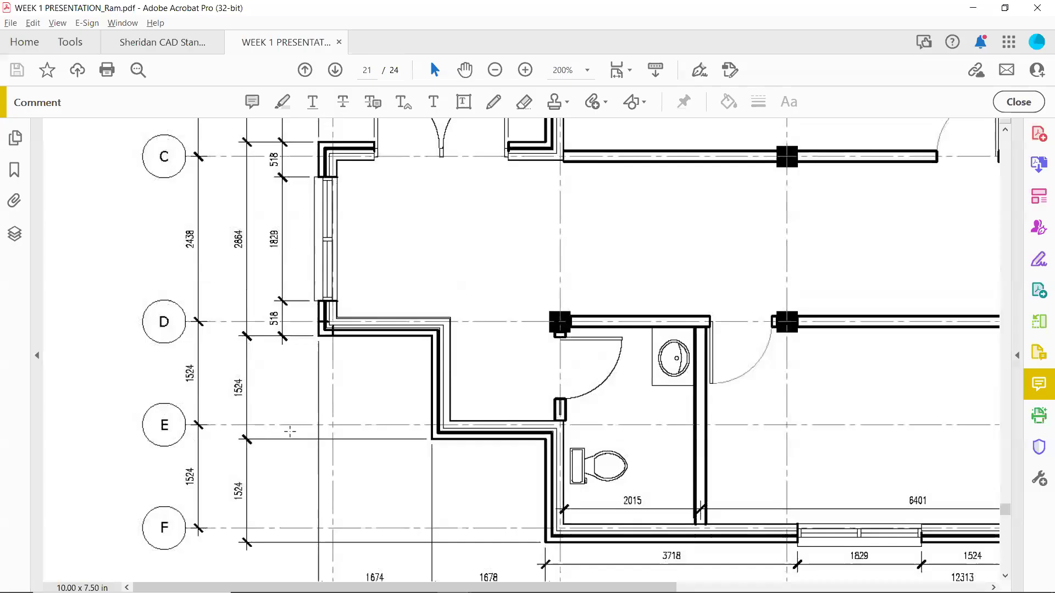
{"action": "scroll", "coordinate": [496, 454], "scroll_direction": "down", "scroll_amount": 1}
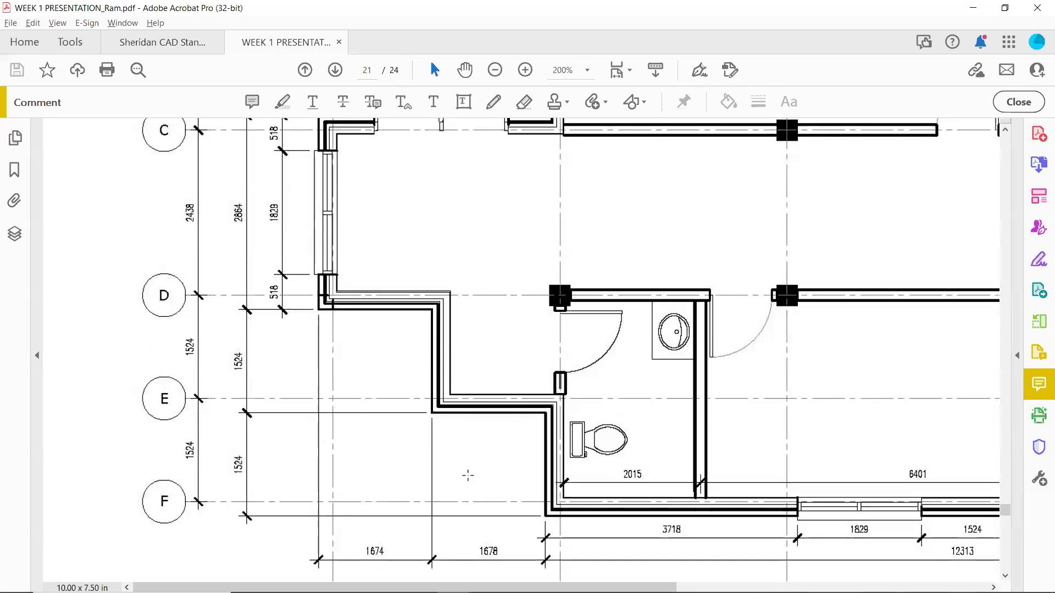
{"action": "key", "text": "alt+Tab"}
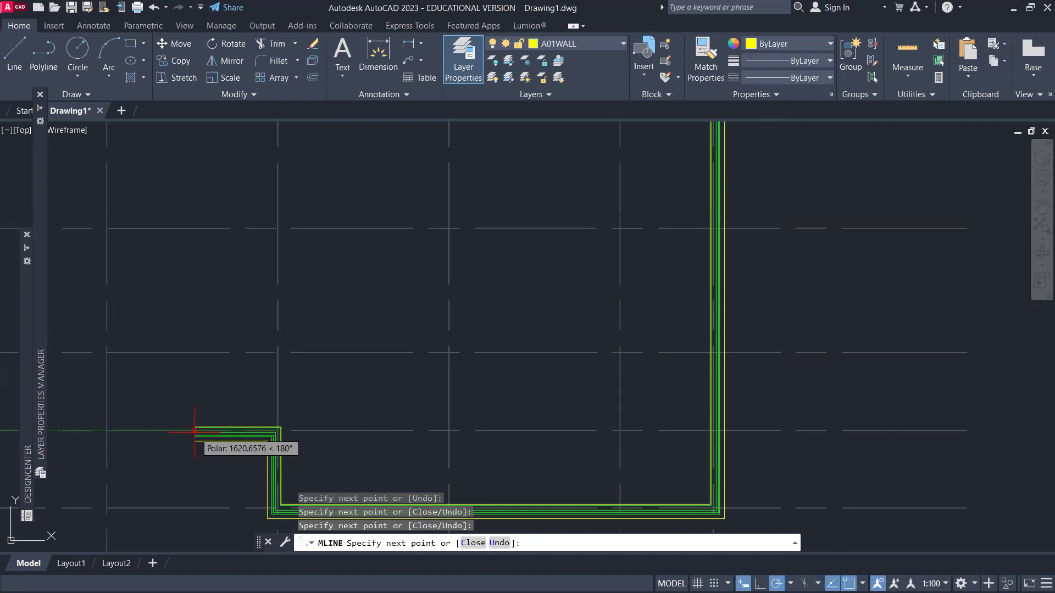
{"action": "key", "text": "alt+Tab"}
{"action": "key", "text": "alt+Tab"}
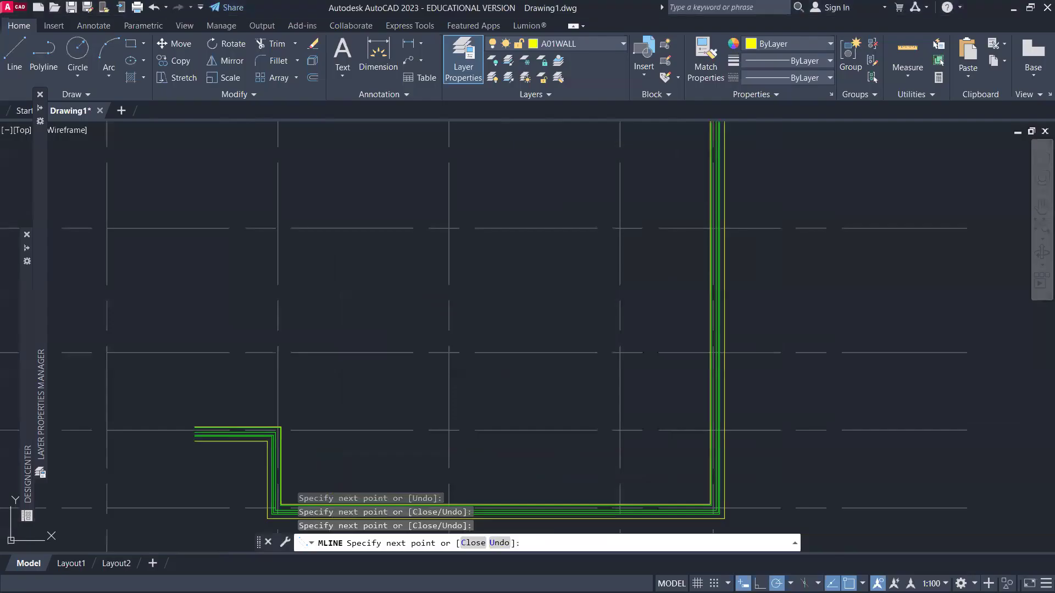
{"action": "type", "text": "1"}
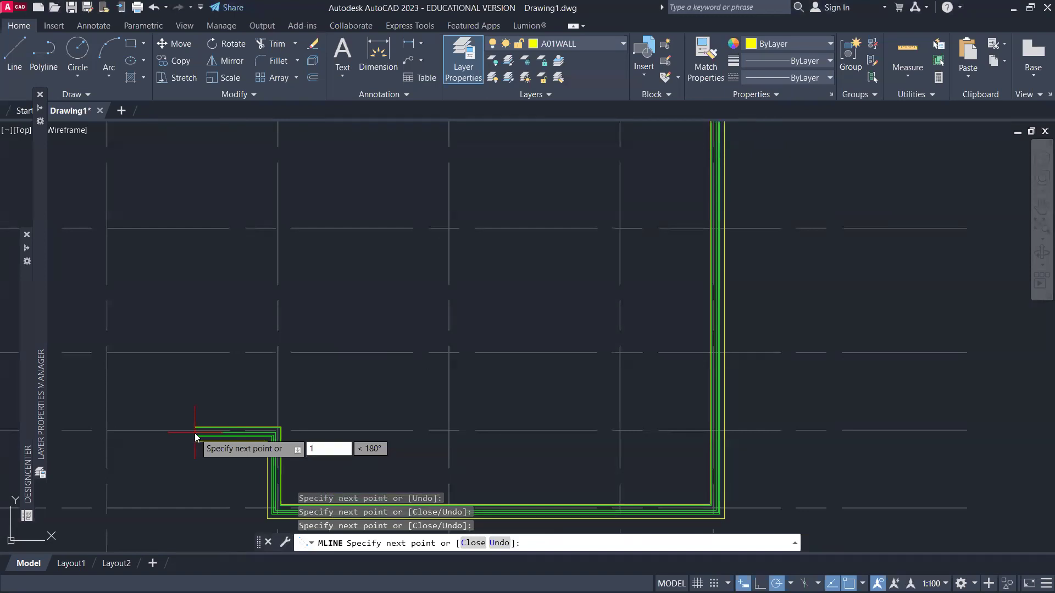
{"action": "type", "text": "678"}
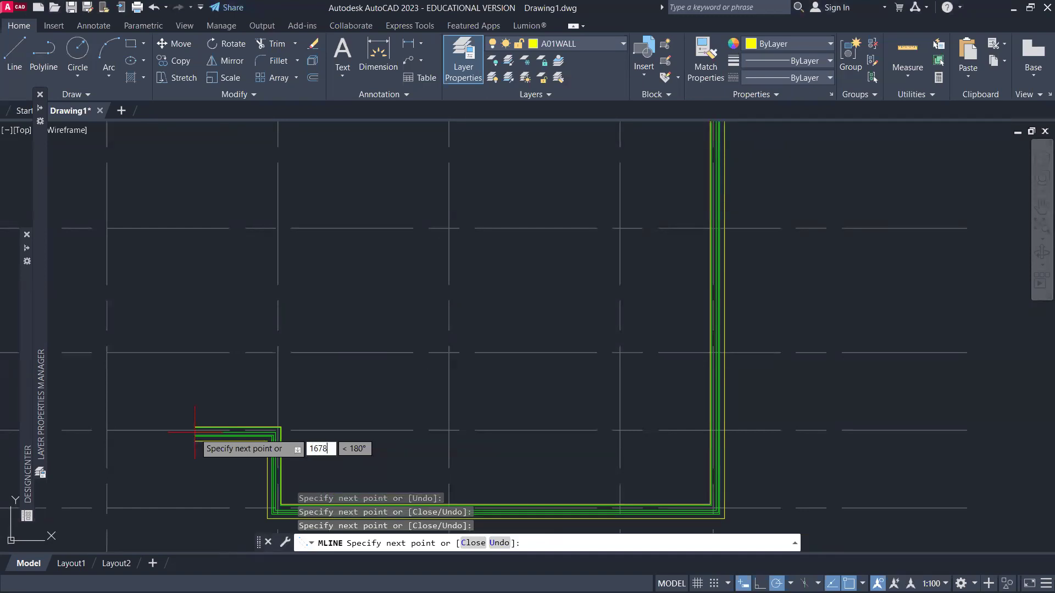
{"action": "key", "text": "Return"}
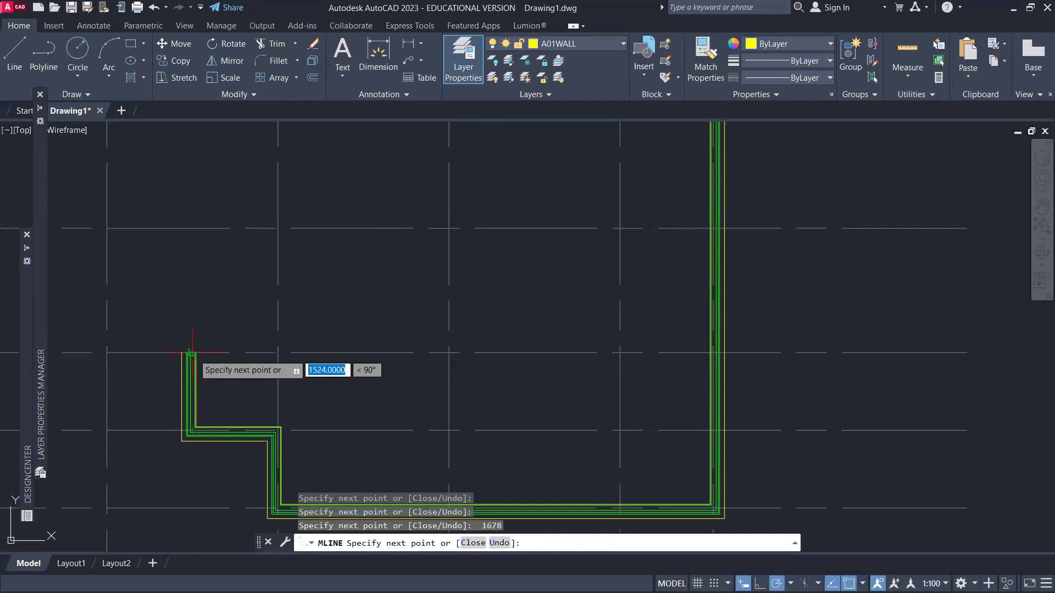
Continue the wall up to the third-lowest horizontal grid line, along it to the leftmost vertical grid line, and up to the next horizontal one.
{"action": "left_click", "coordinate": [193, 353]}
{"action": "scroll", "coordinate": [184, 353], "scroll_direction": "down", "scroll_amount": 2}
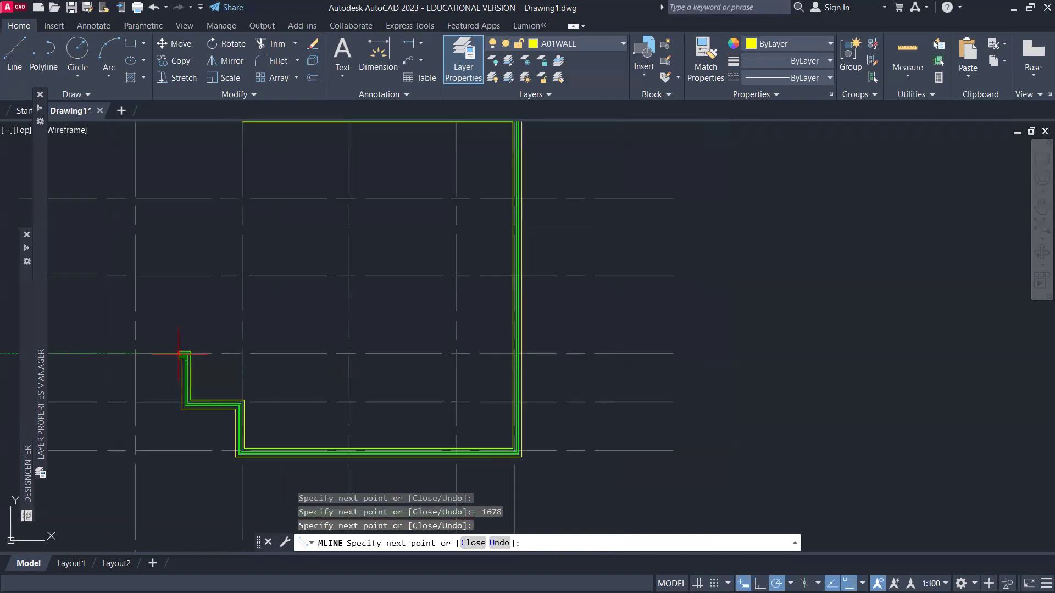
{"action": "left_click", "coordinate": [136, 353]}
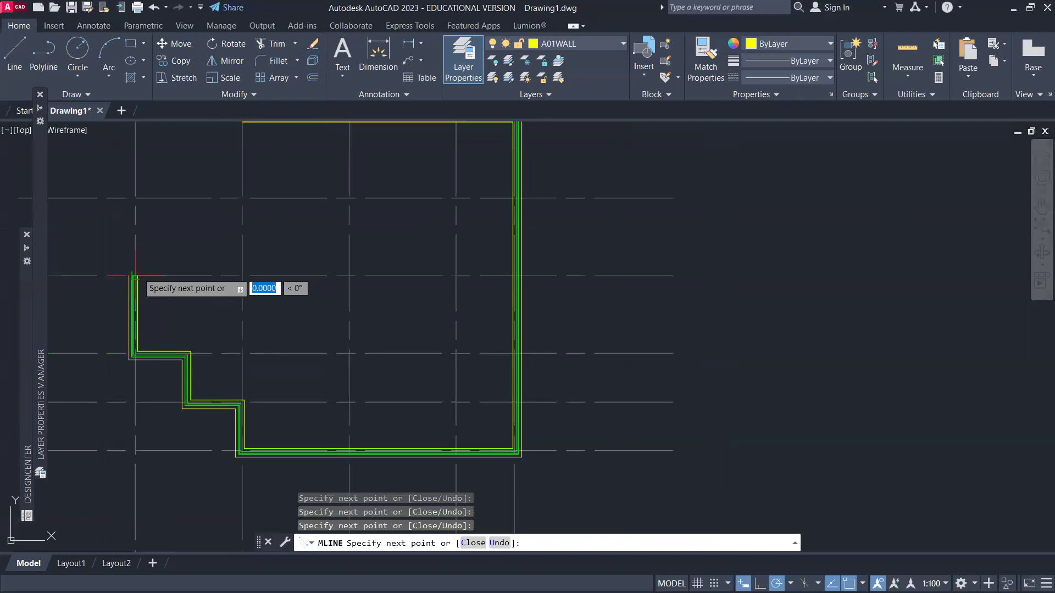
Check the double-door wall in the Acrobat PDF plan and extend the AutoCAD wall along grid line C to the second vertical grid line.
{"action": "key", "text": "alt+Tab"}
{"action": "scroll", "coordinate": [319, 276], "scroll_direction": "down", "scroll_amount": 1}
{"action": "scroll", "coordinate": [341, 291], "scroll_direction": "up", "scroll_amount": 3}
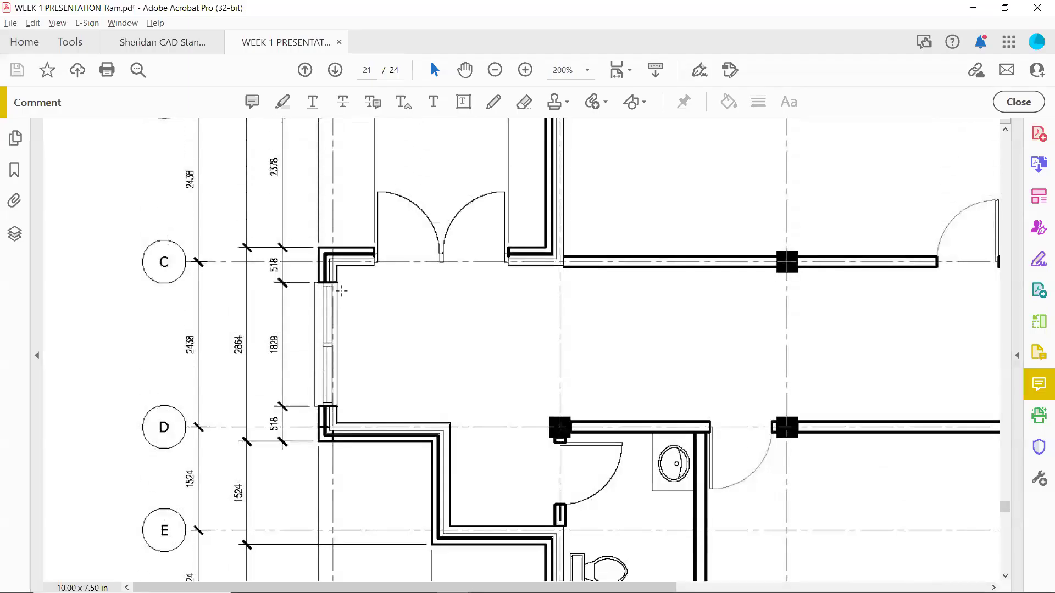
{"action": "key", "text": "alt+Tab"}
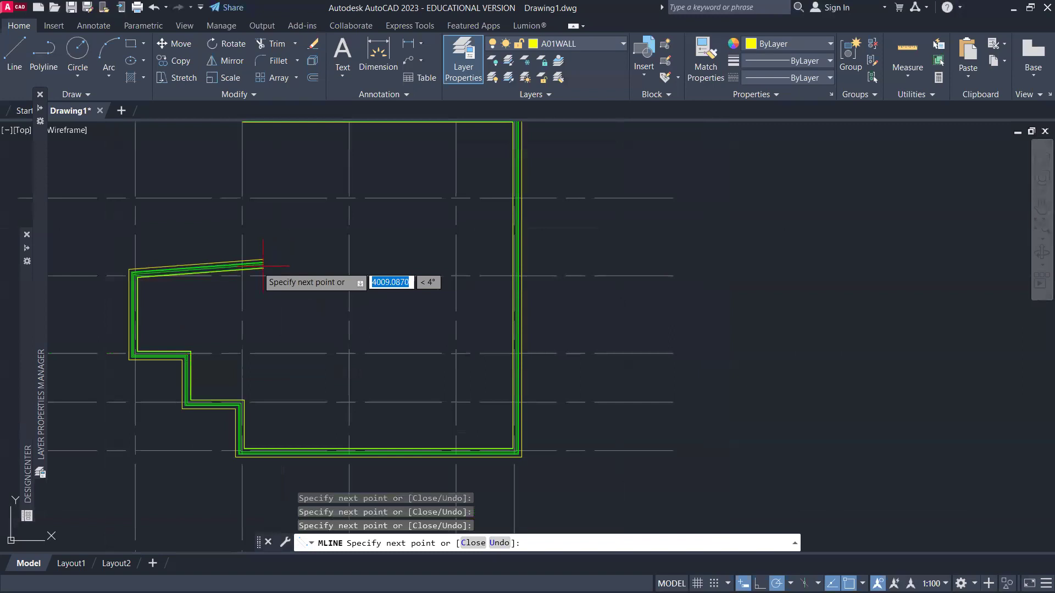
{"action": "left_click", "coordinate": [242, 275]}
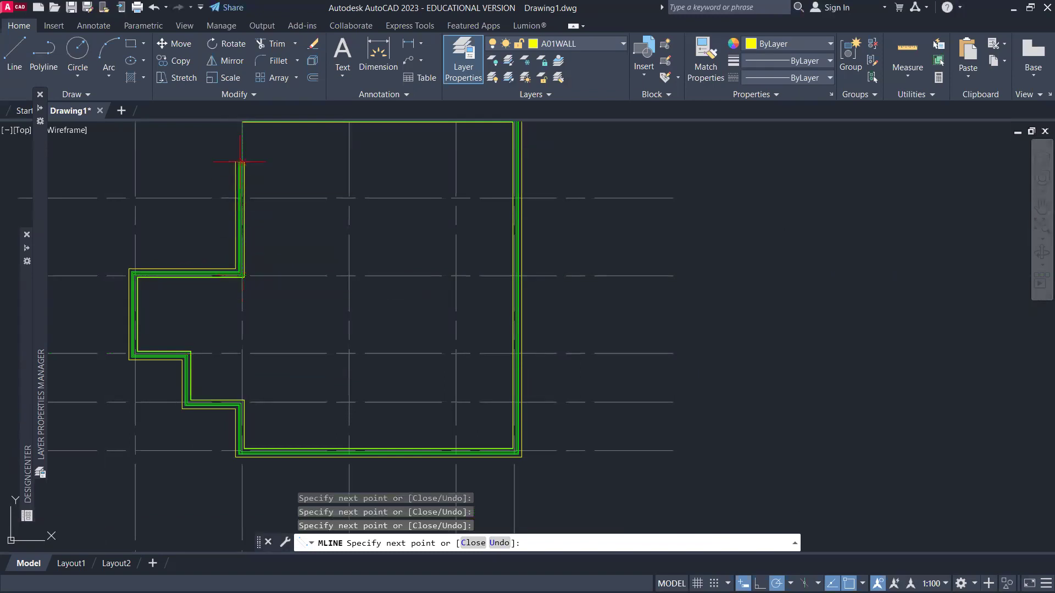
Finish the exterior wall outline by closing the multiline back to its start point on the uppermost grid line.
{"action": "scroll", "coordinate": [245, 140], "scroll_direction": "up", "scroll_amount": 4}
{"action": "middle_click_drag", "start_coordinate": [243, 149], "coordinate": [237, 304]}
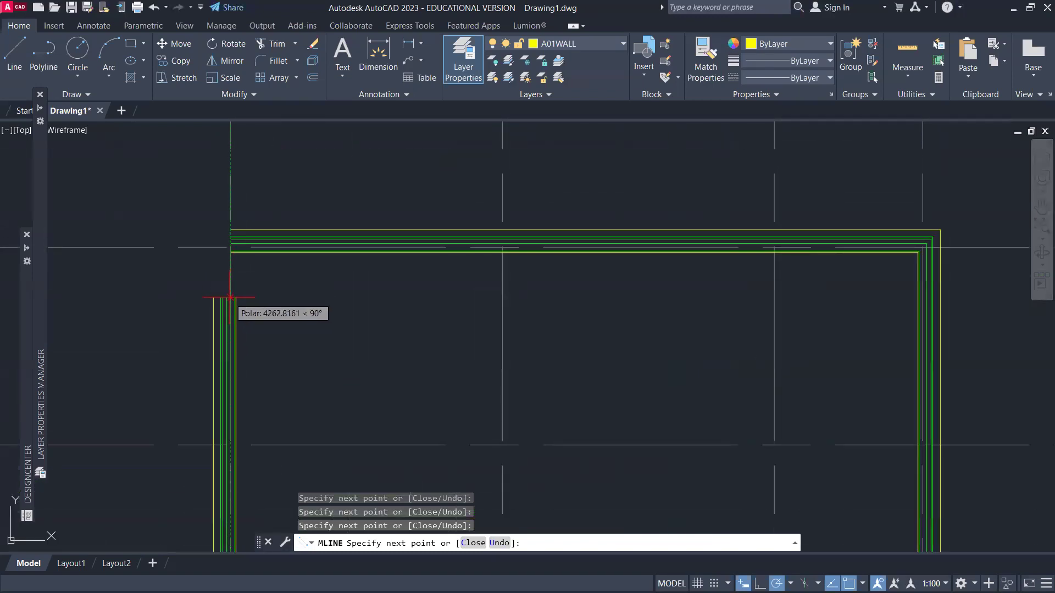
{"action": "type", "text": "c"}
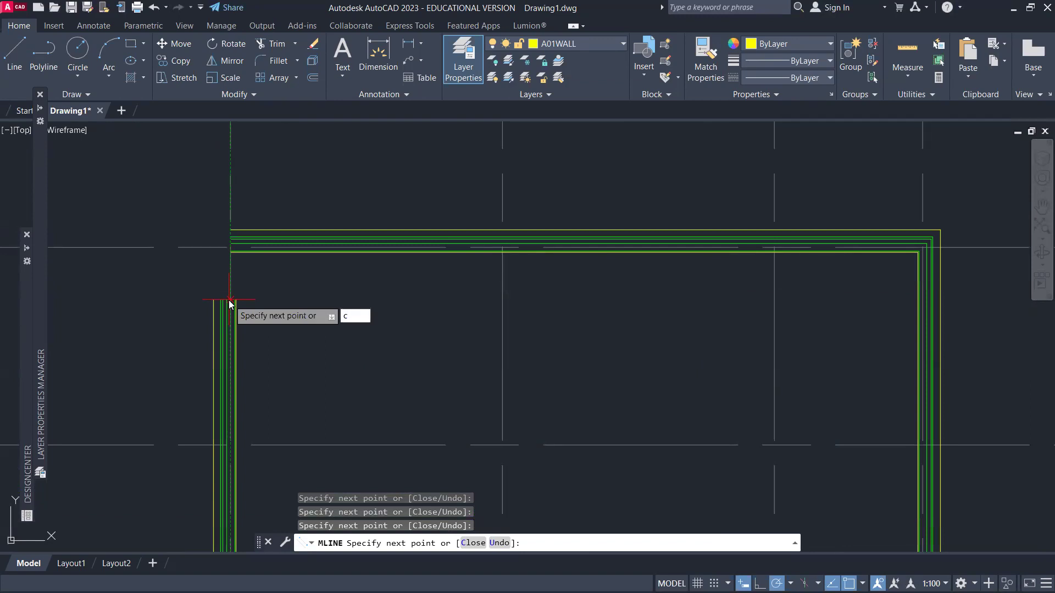
{"action": "key", "text": "Return"}
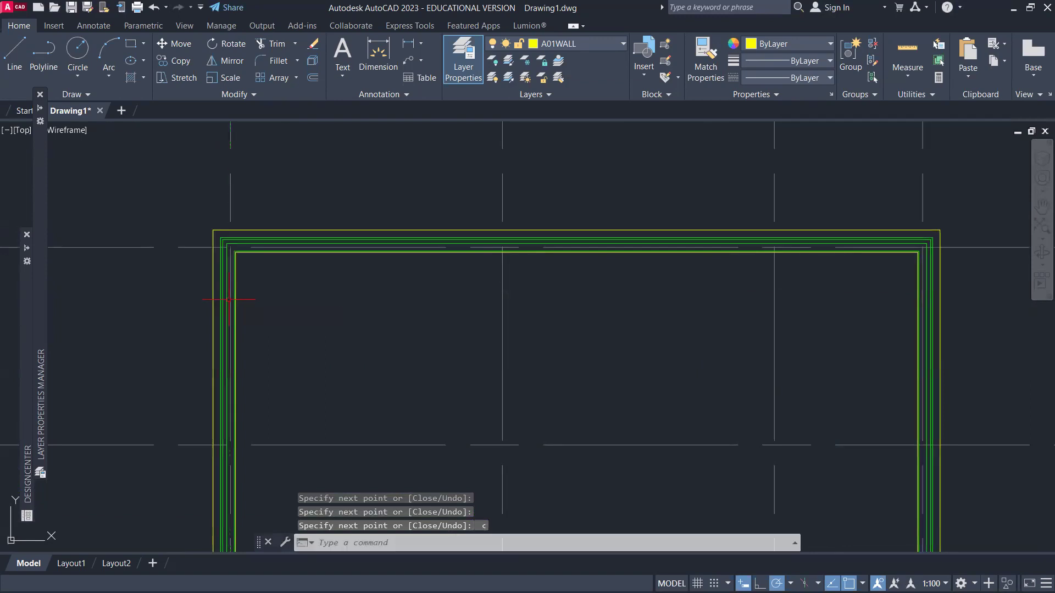
{"action": "scroll", "coordinate": [542, 330], "scroll_direction": "down", "scroll_amount": 6}
{"action": "middle_click_drag", "start_coordinate": [500, 372], "coordinate": [499, 291]}
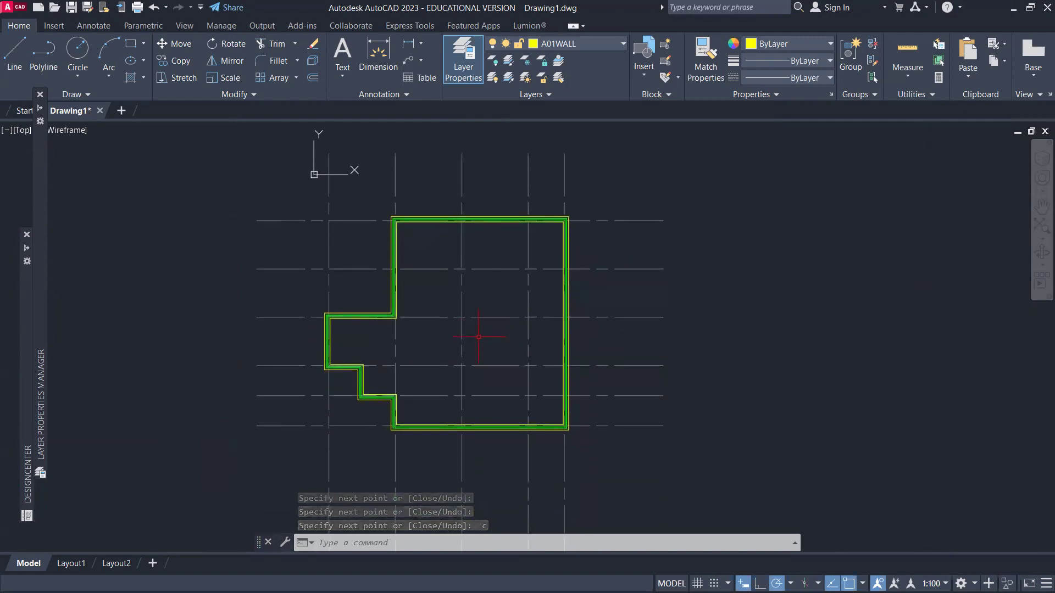